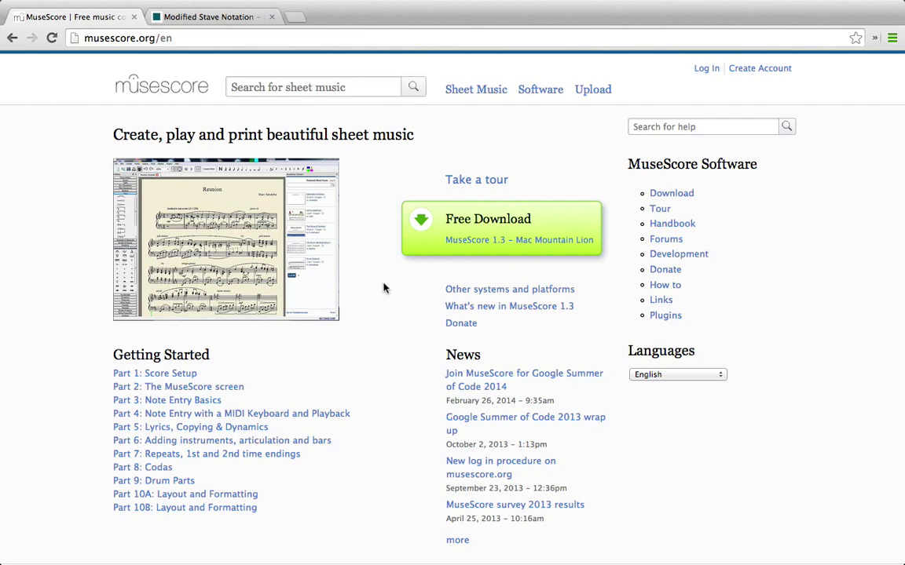
- Switch the browser to the RNIB 'Modified Stave Notation' page
left_click(211, 24)
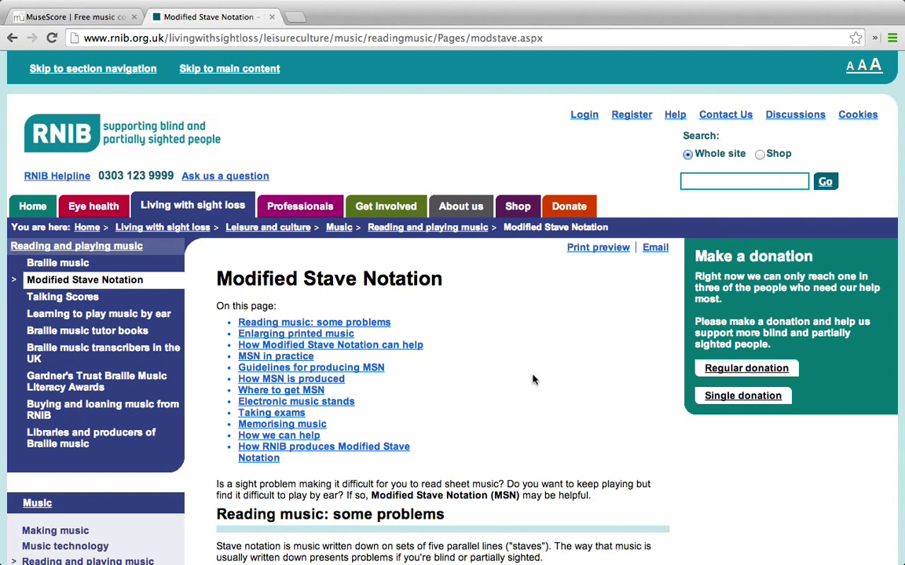
- Scroll down the RNIB page through 'How Modified Stave Notation can help'
scroll(533, 378, "down", 2)
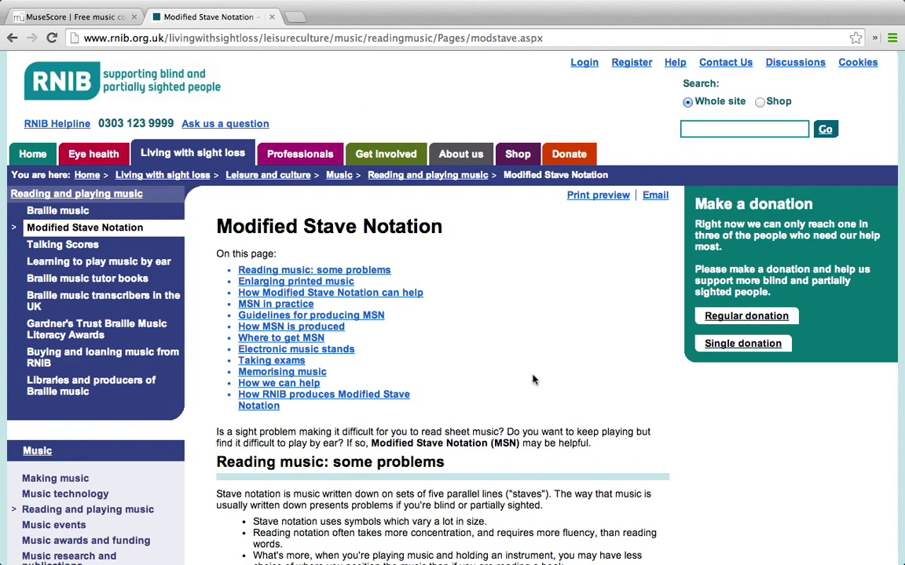
scroll(532, 380, "down", 8)
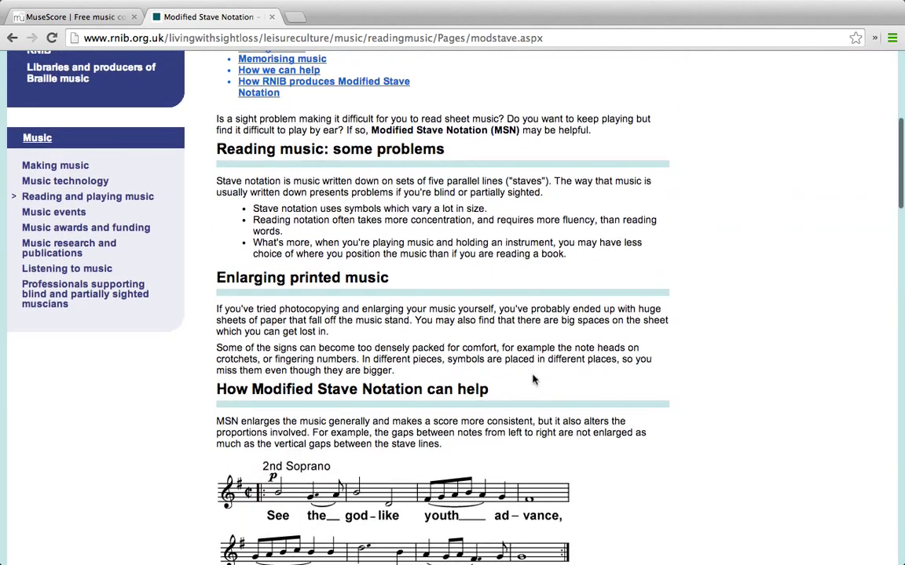
scroll(533, 380, "down", 8)
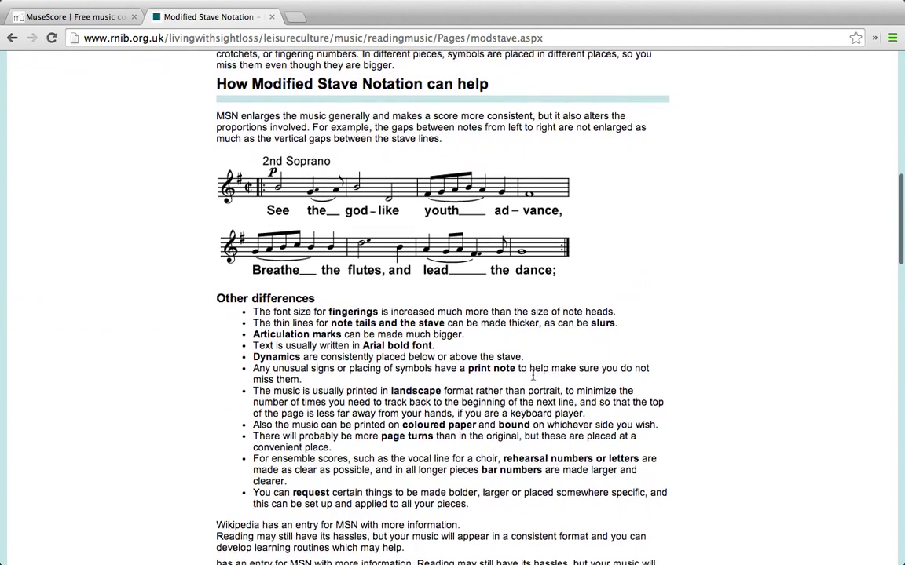
scroll(533, 377, "down", 1)
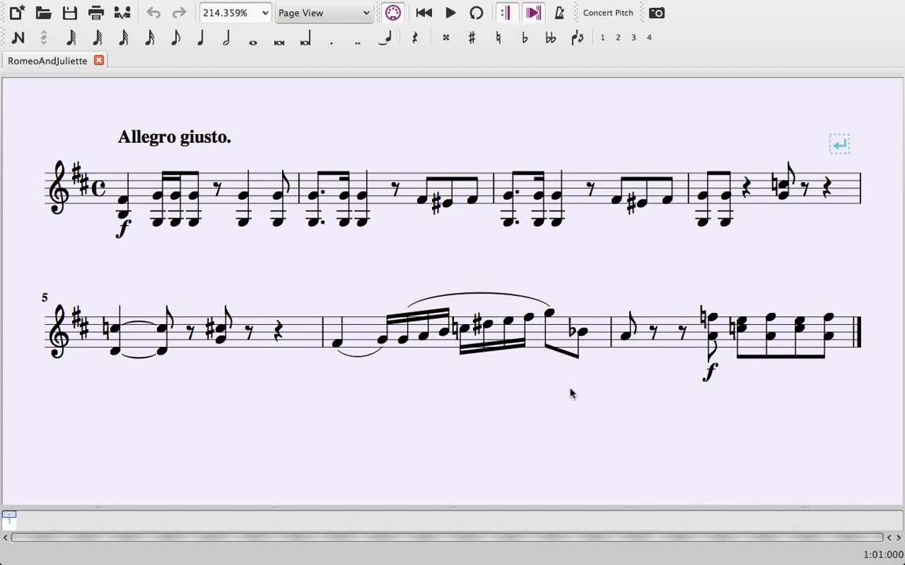
scroll(570, 393, "down", 2)
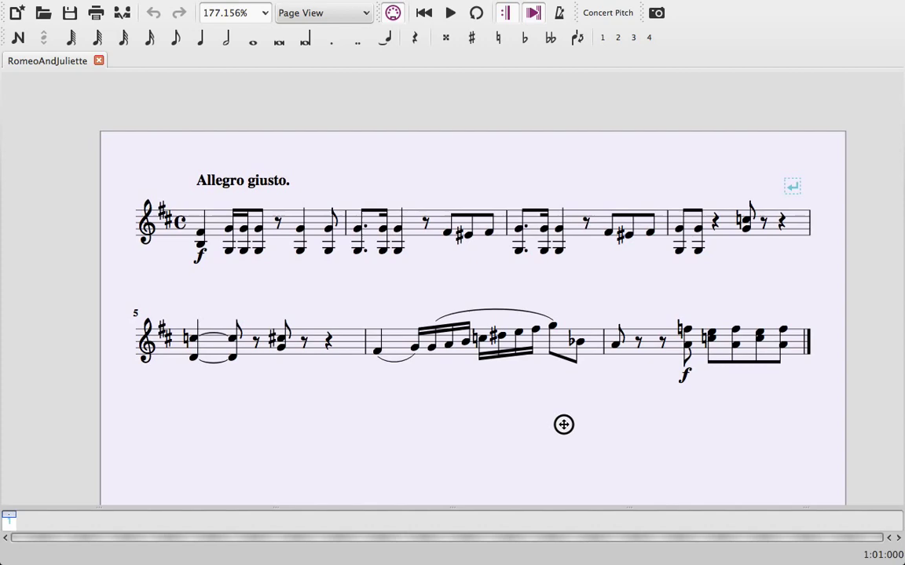
left_click_drag(565, 424, 557, 399)
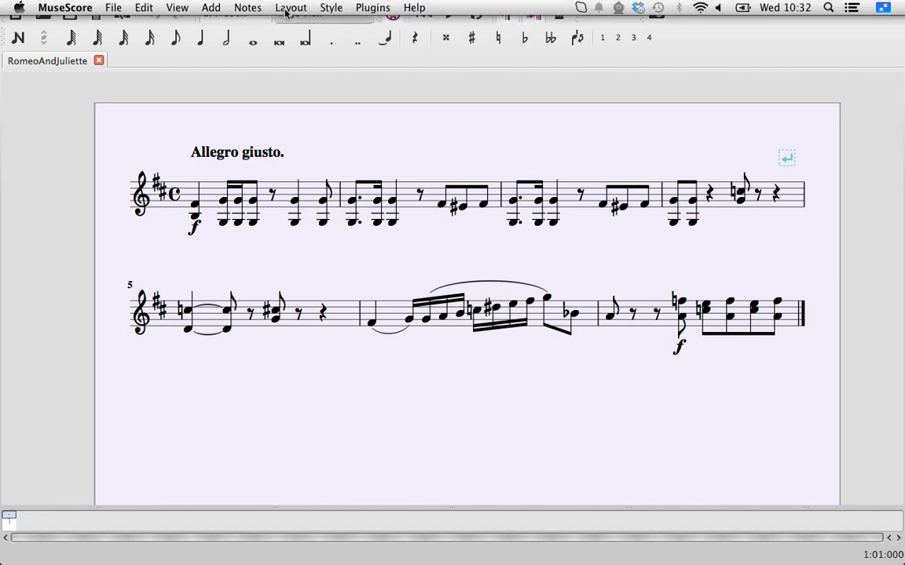
- In Page Settings, raise Scaling Space from 1,764mm to 2,964mm and apply it
left_click(287, 8)
left_click(293, 27)
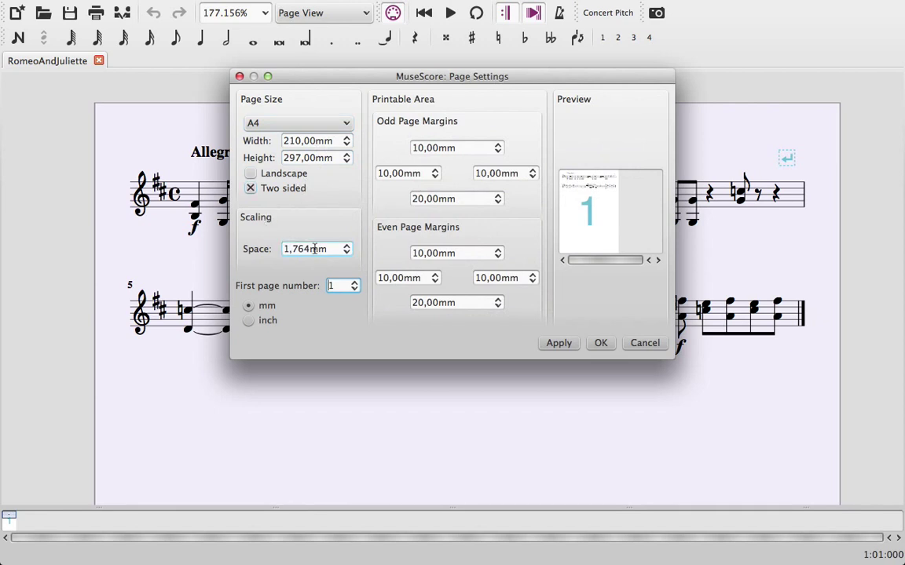
left_click_drag(360, 81, 435, 130)
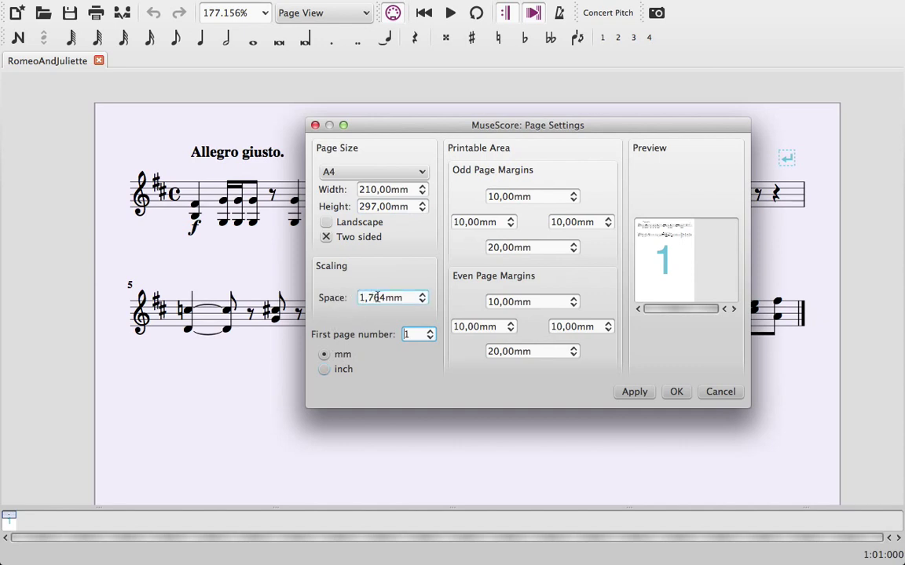
left_click(423, 295)
left_click(423, 296)
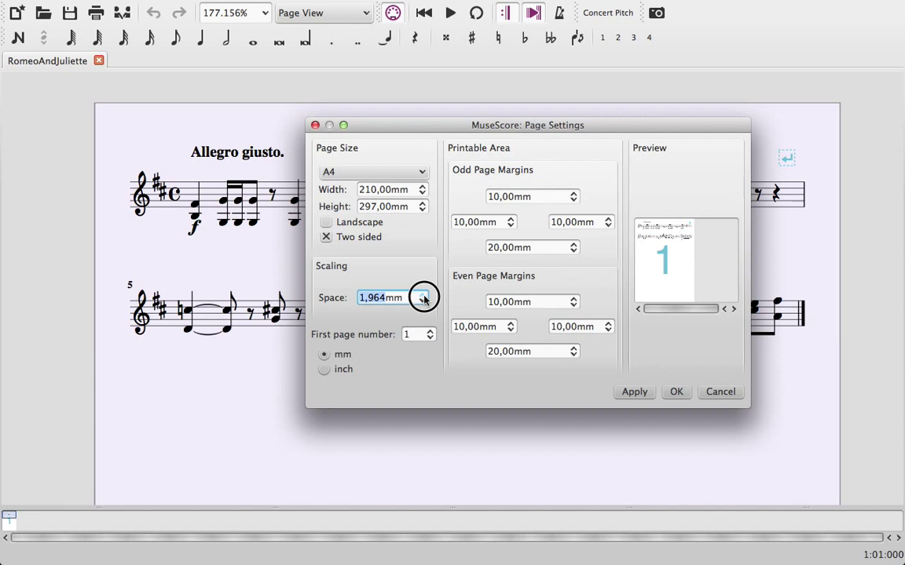
left_click(422, 296)
left_click(423, 295)
left_click(422, 295)
left_click(422, 295)
left_click(423, 296)
left_click(423, 295)
left_click(423, 295)
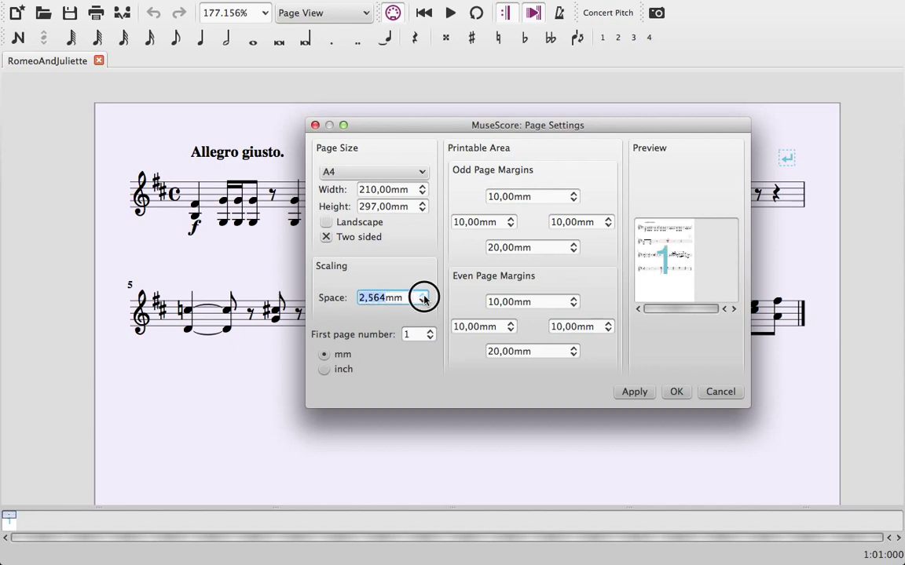
left_click(423, 295)
left_click(422, 296)
left_click(422, 296)
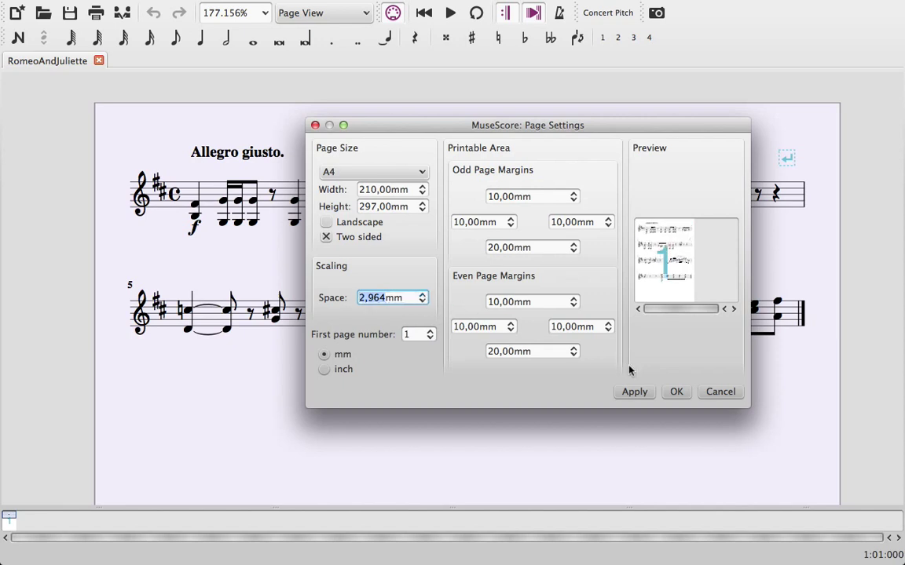
left_click(642, 392)
left_click(676, 392)
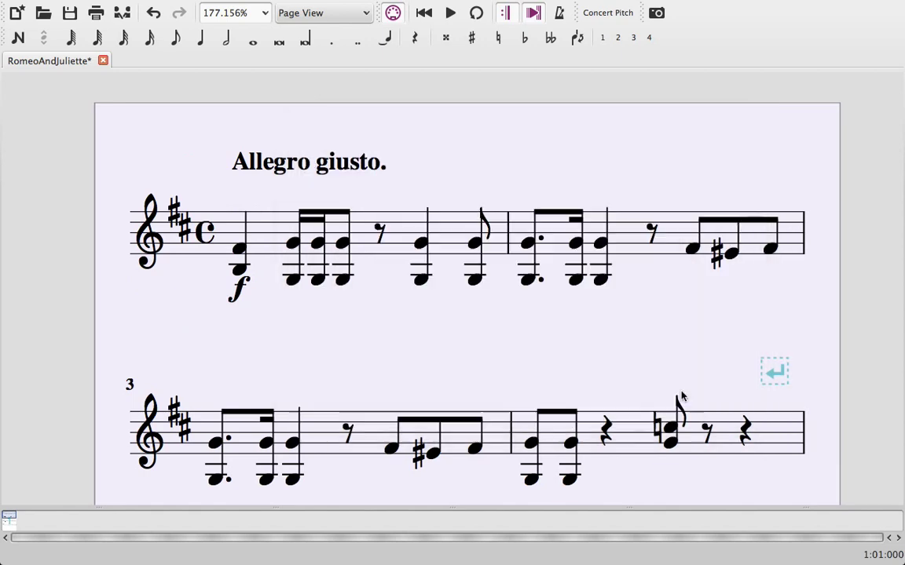
scroll(617, 371, "up", 1)
scroll(617, 371, "down", 4)
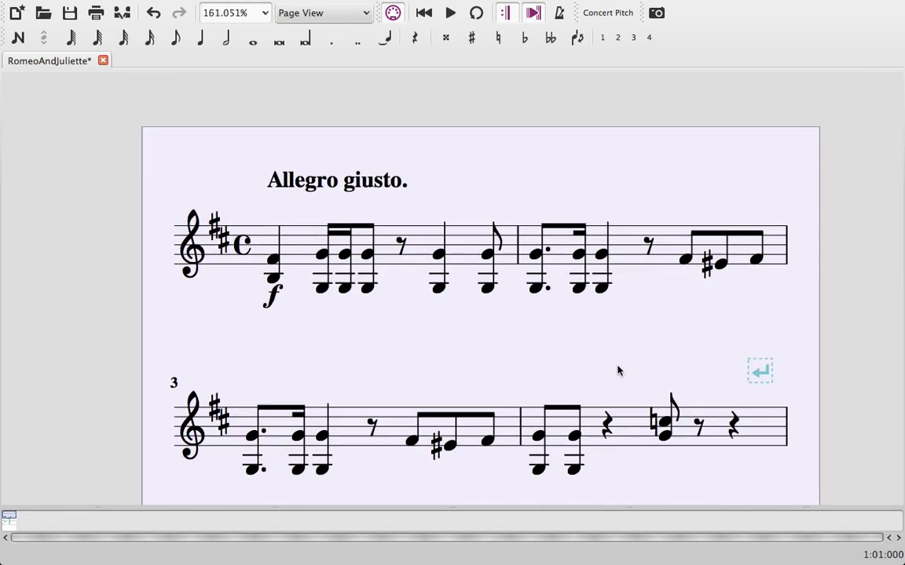
left_click_drag(611, 356, 576, 265)
scroll(575, 266, "down", 3)
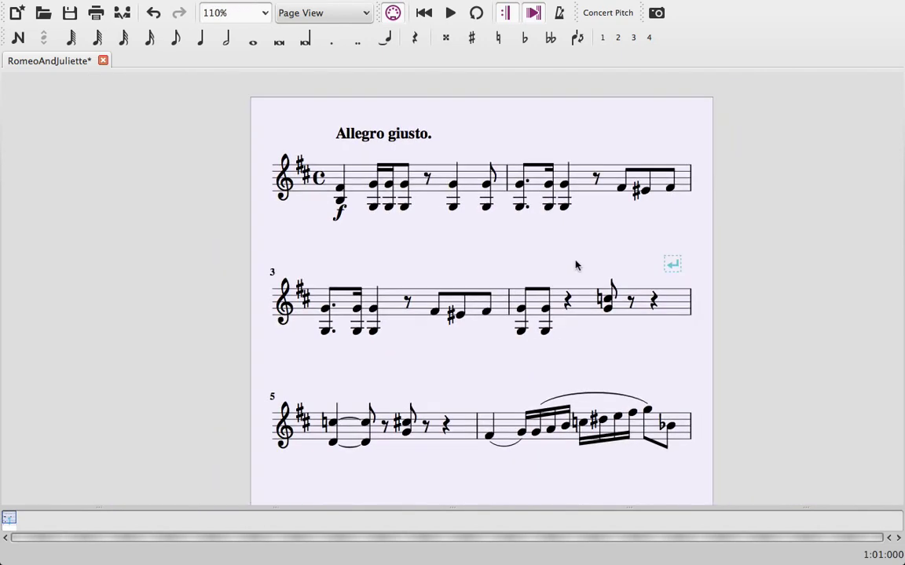
left_click_drag(569, 339, 512, 344)
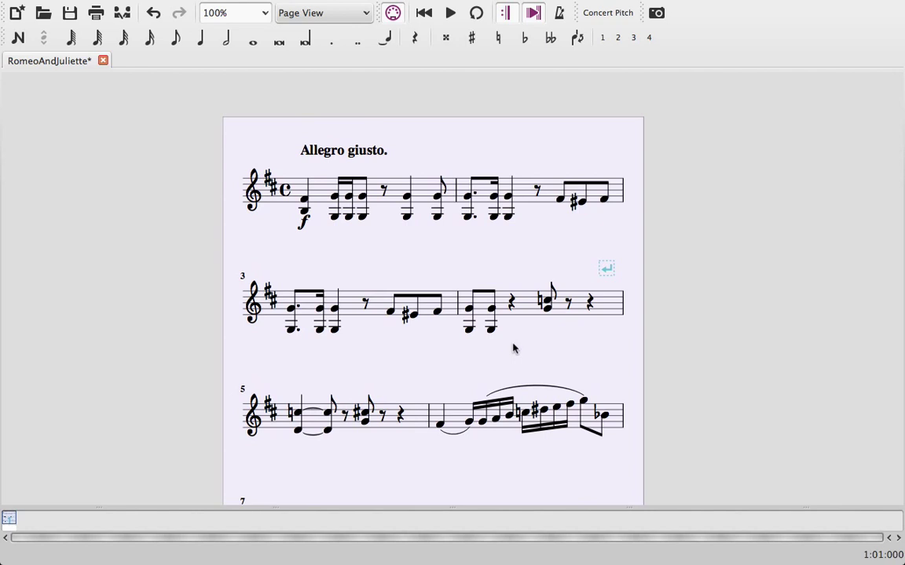
scroll(474, 252, "down", 1)
scroll(474, 252, "up", 3)
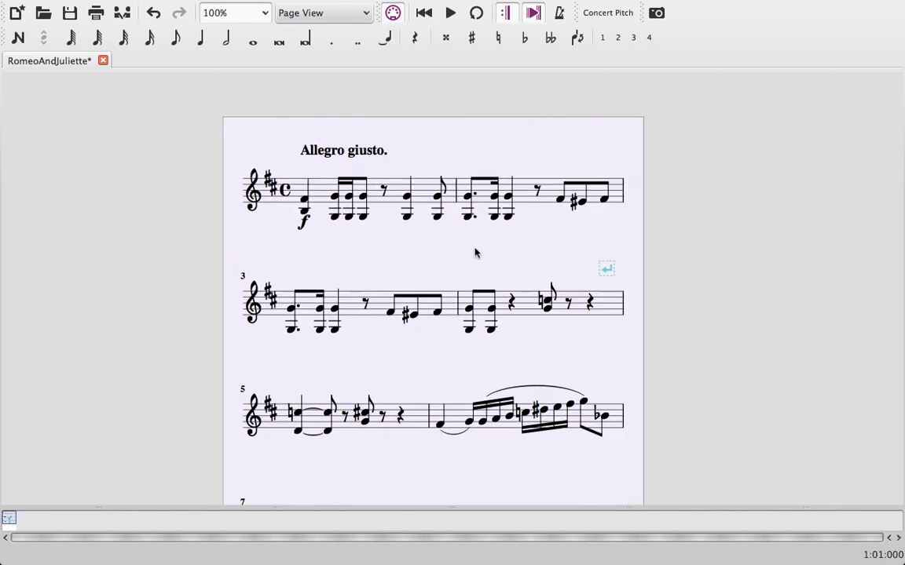
scroll(474, 253, "up", 1)
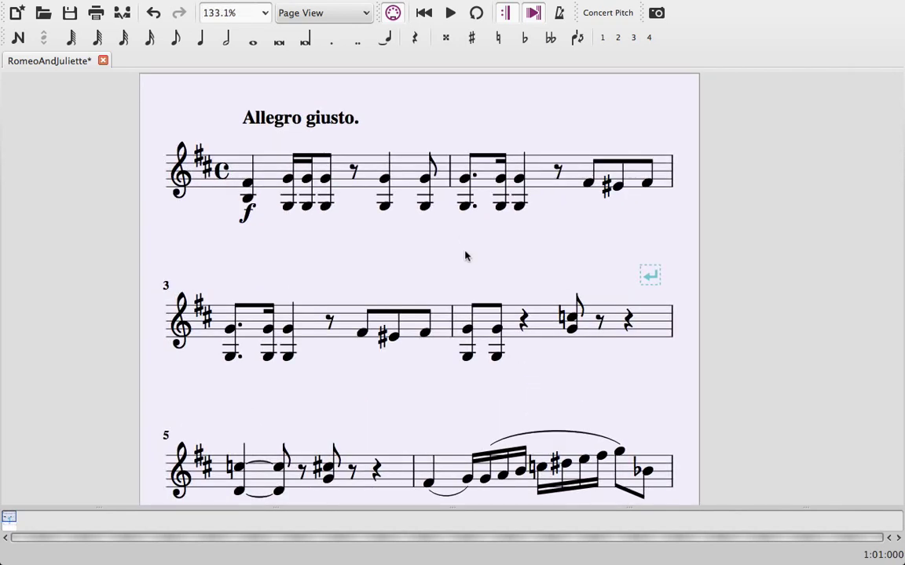
scroll(465, 256, "up", 4)
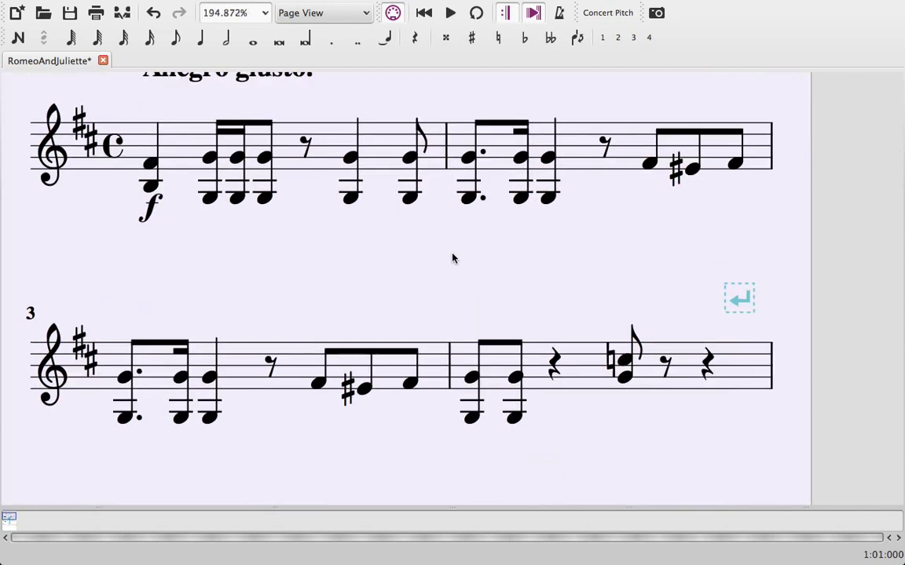
scroll(451, 258, "up", 3)
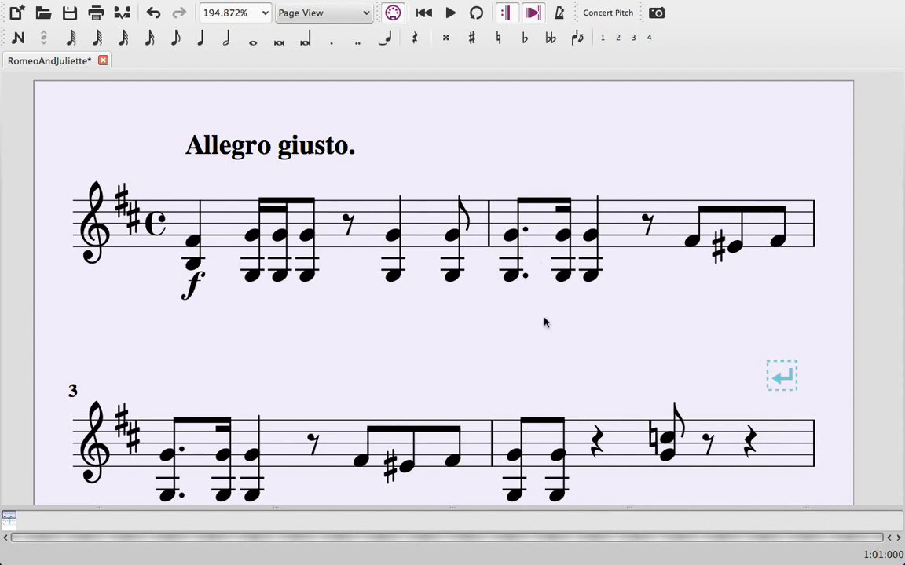
scroll(544, 318, "down", 5)
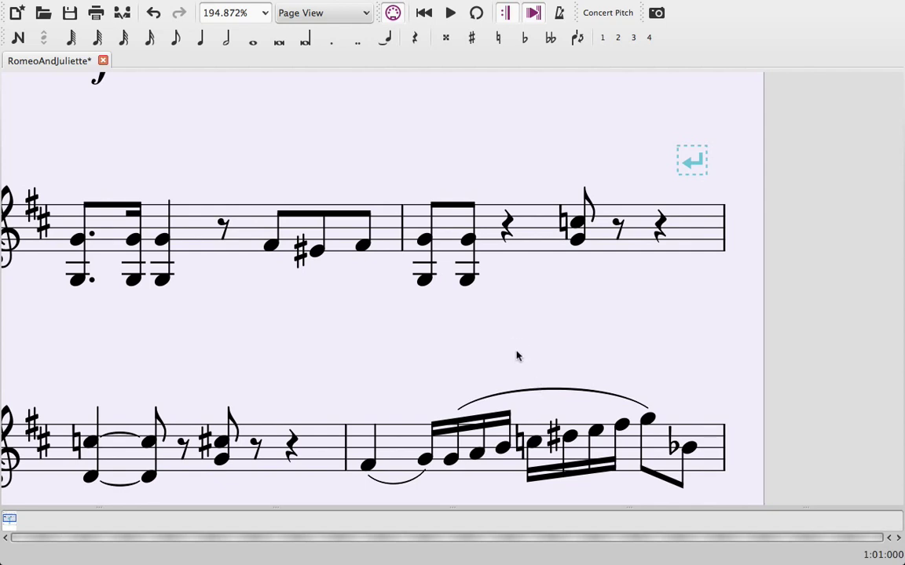
left_click_drag(517, 355, 581, 270)
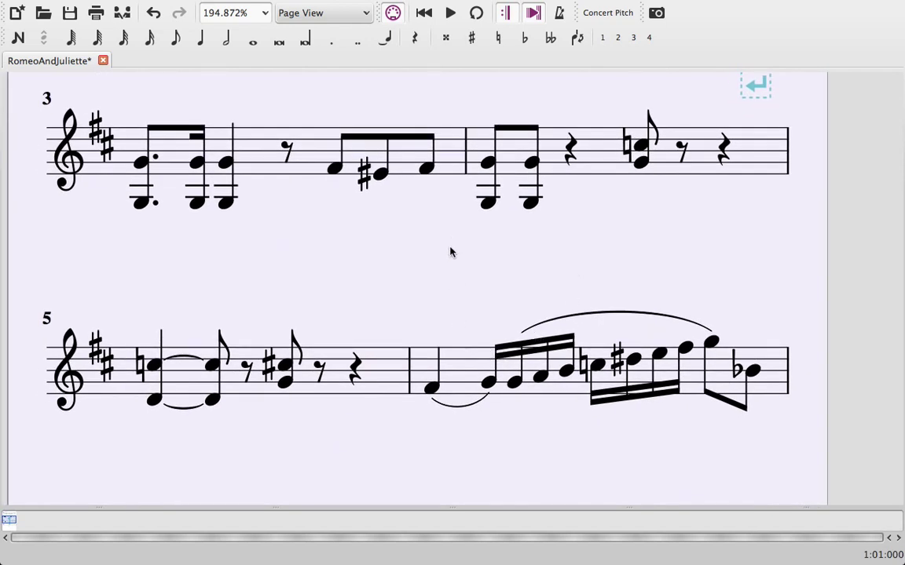
scroll(452, 241, "up", 5)
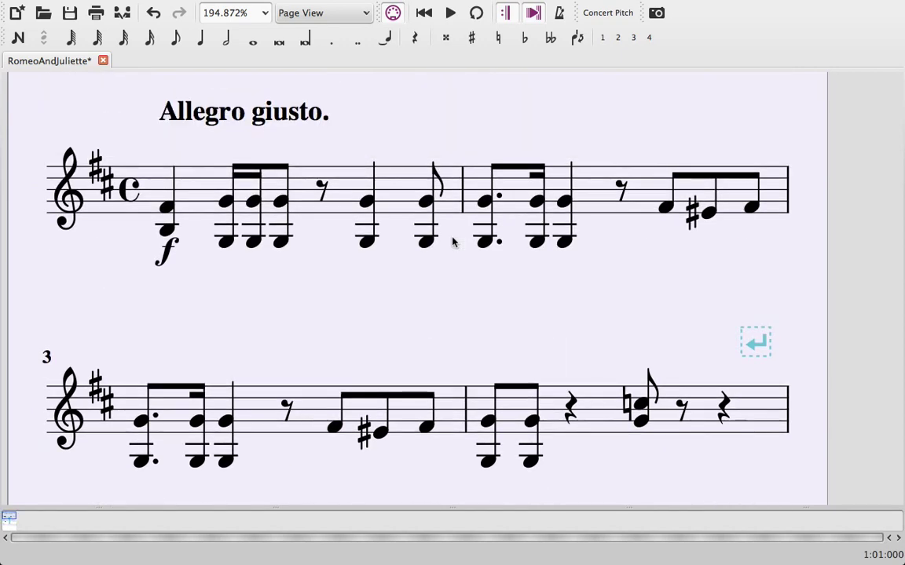
left_click_drag(413, 125, 428, 151)
- Set the Measure style's staff line thickness to 0,25sp, then apply and confirm
mouse_move(299, 4)
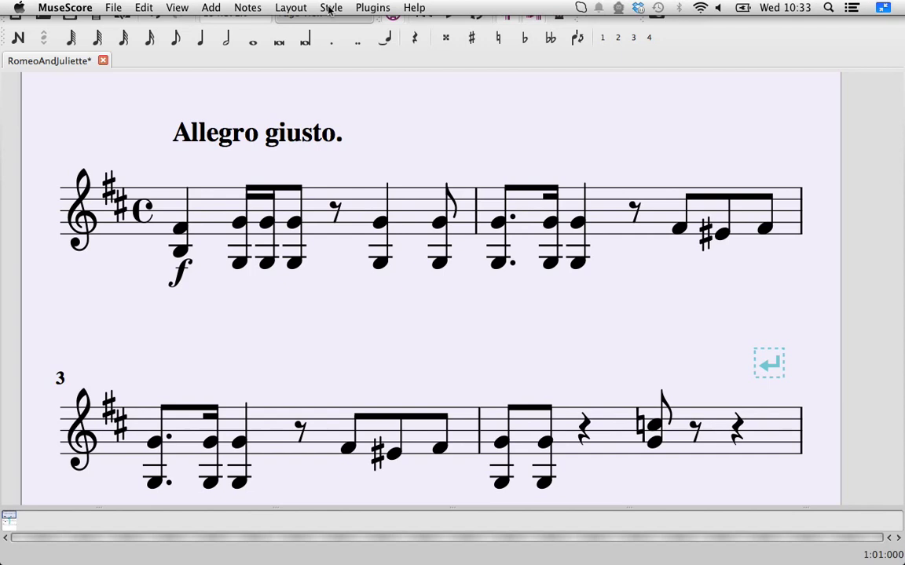
left_click(330, 8)
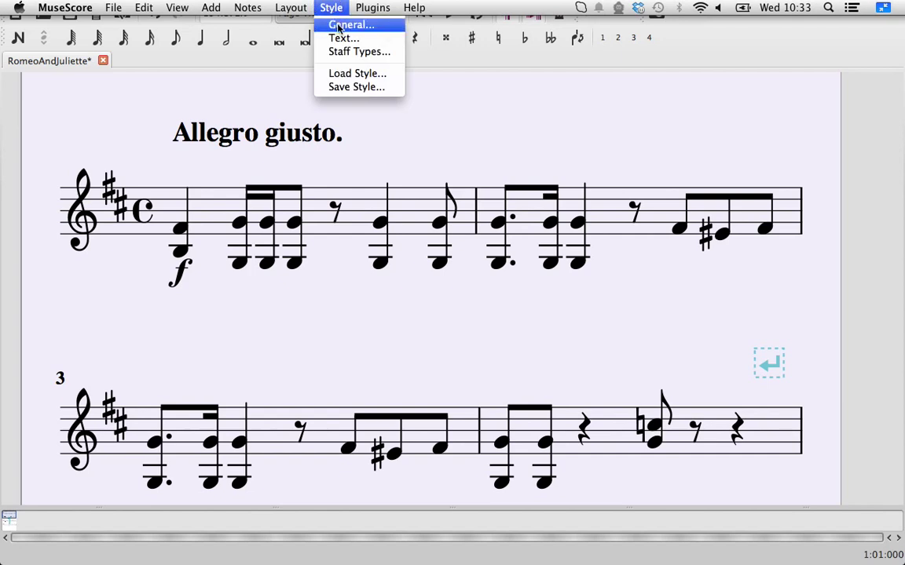
left_click(380, 28)
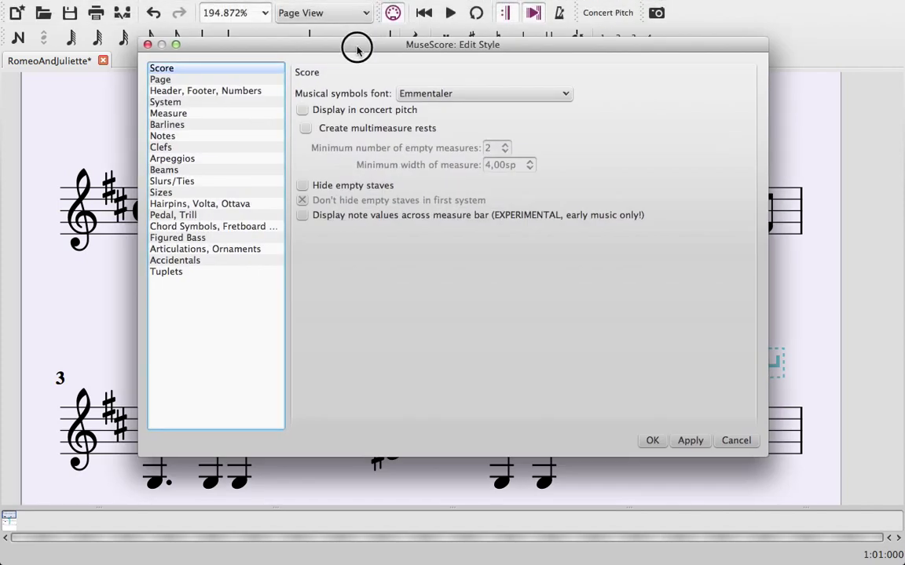
left_click_drag(356, 51, 508, 59)
left_click(337, 124)
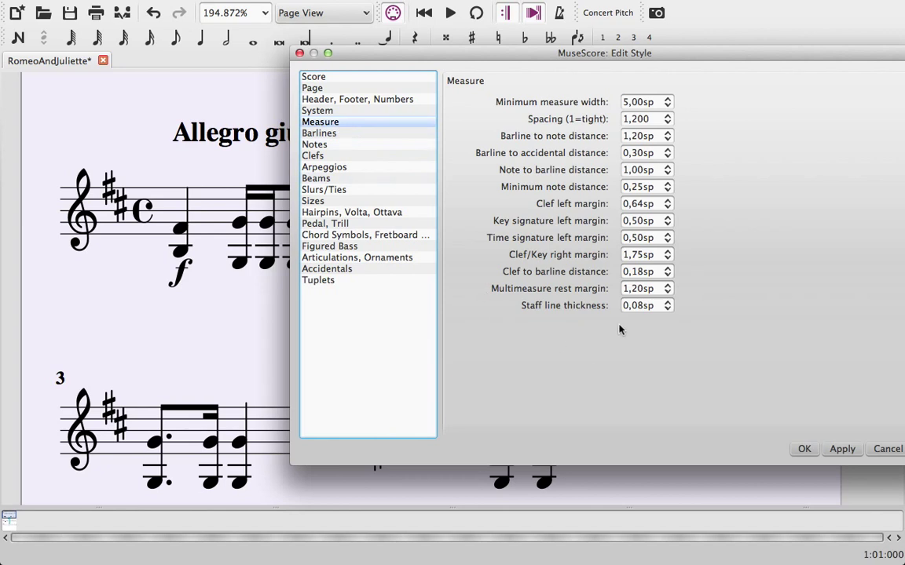
left_click(667, 303)
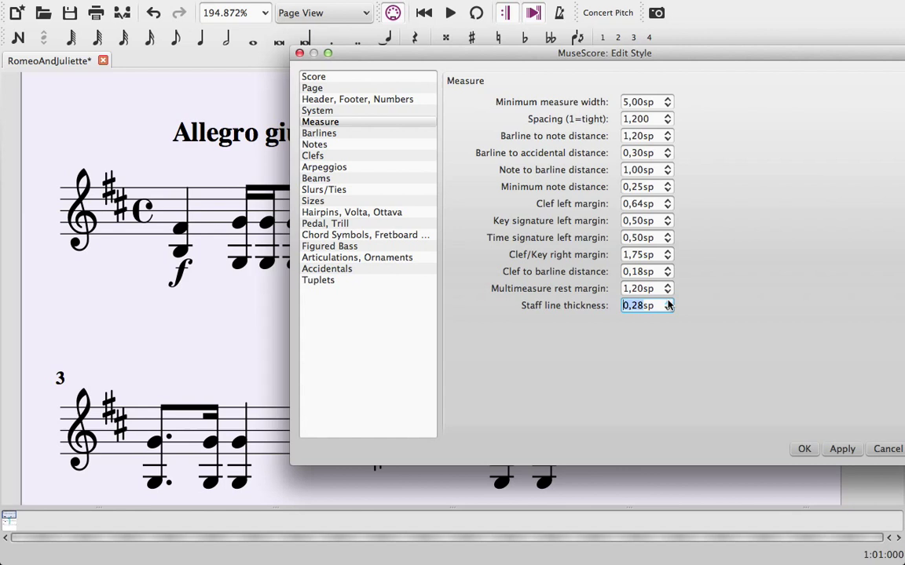
left_click(667, 302)
key("BackSpace")
type("5")
left_click(845, 450)
left_click(804, 449)
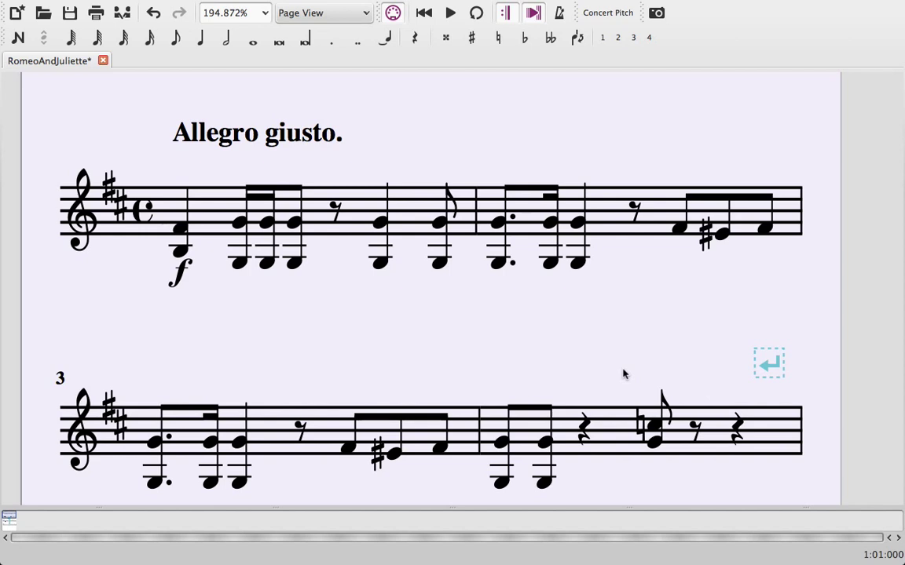
- Raise the Notes style ledger line thickness to 0,22sp and apply it
mouse_move(330, 6)
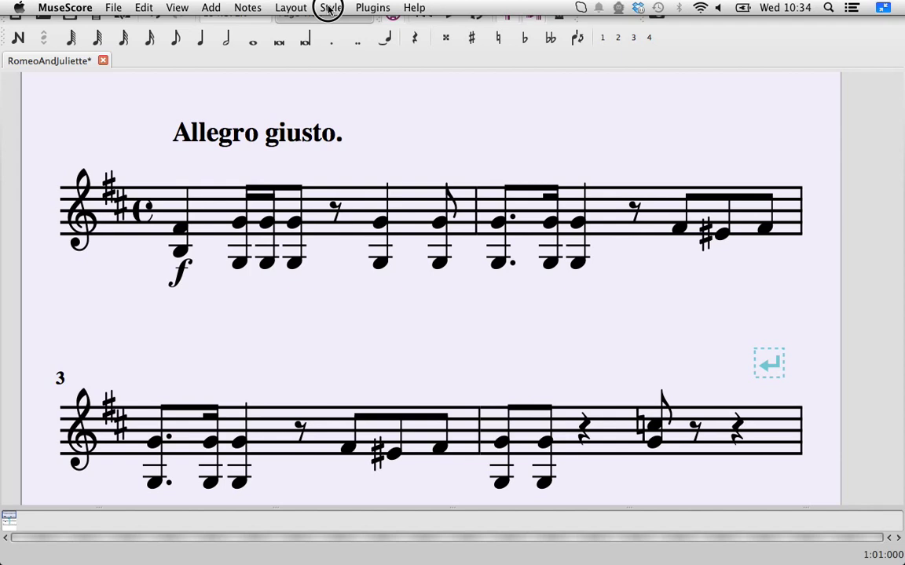
left_click(330, 7)
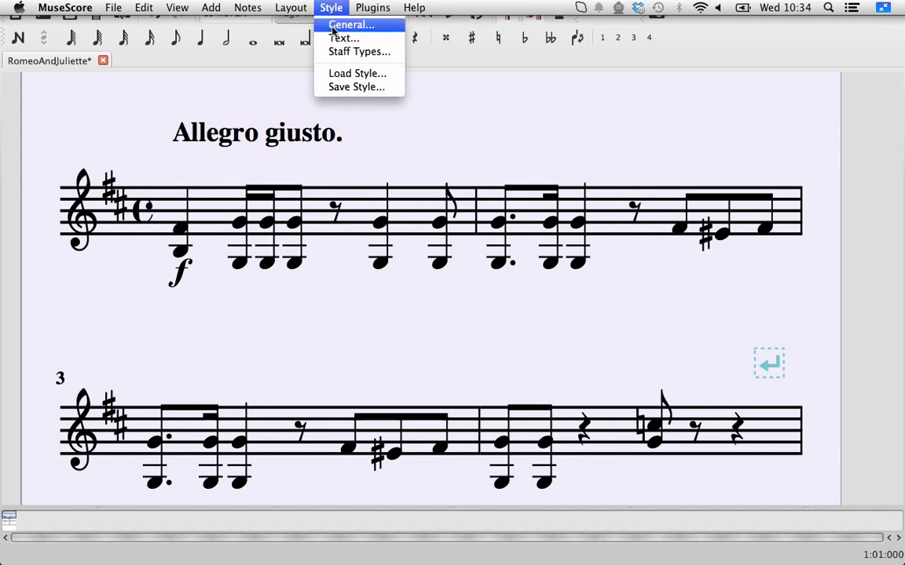
left_click(333, 27)
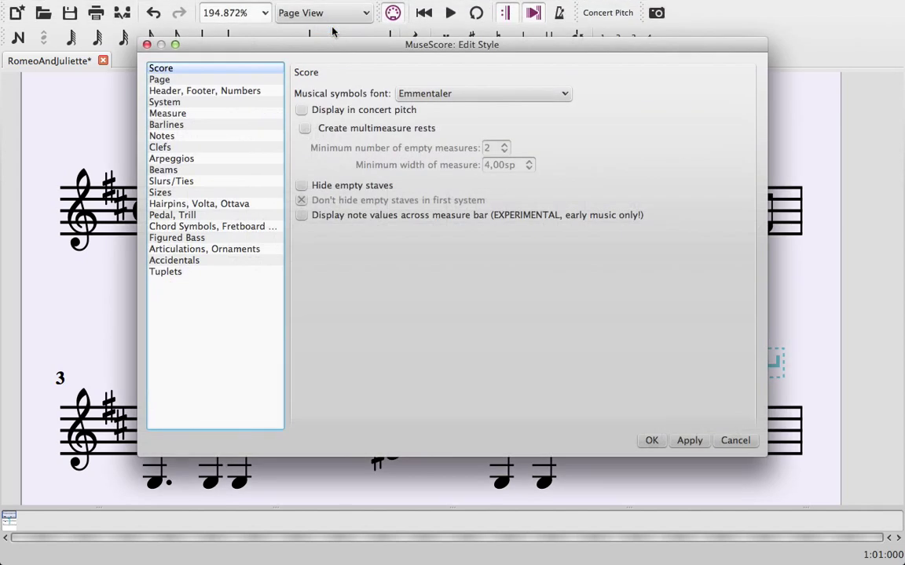
left_click(167, 136)
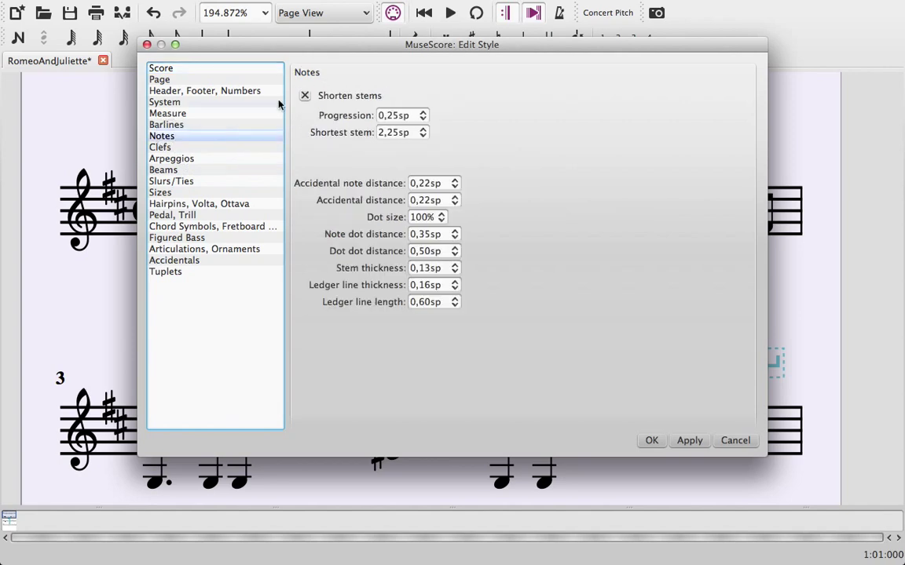
left_click_drag(357, 45, 69, 55)
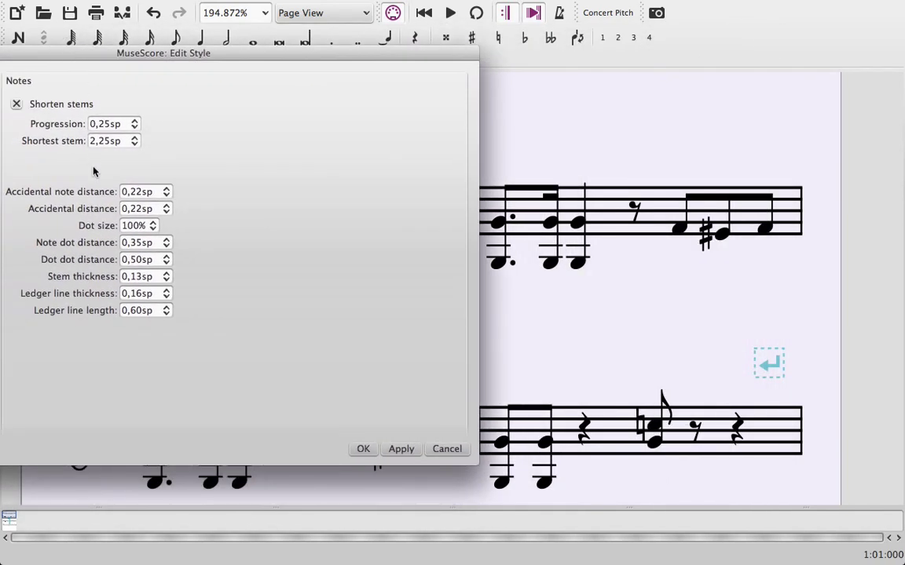
left_click(167, 291)
left_click(166, 291)
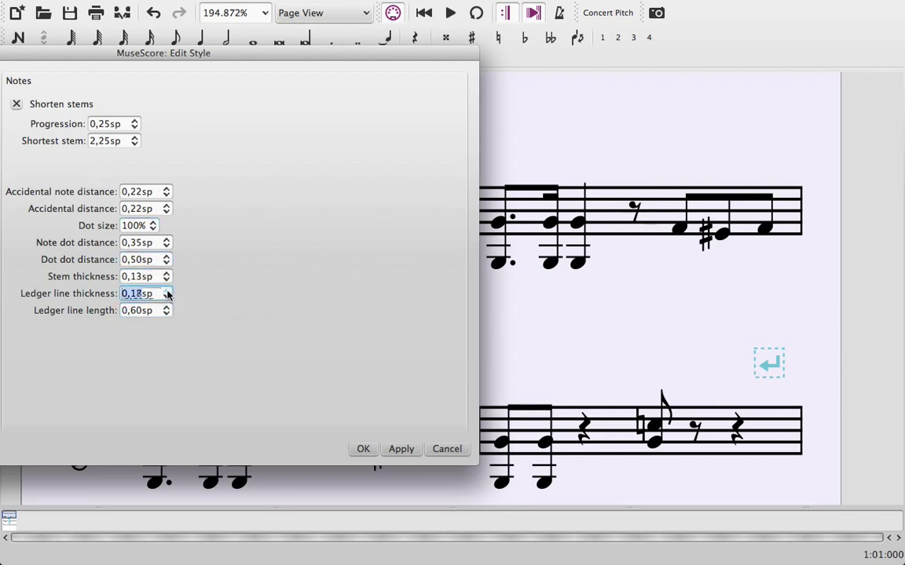
left_click(166, 291)
left_click(166, 290)
left_click(166, 290)
left_click(166, 290)
left_click(390, 450)
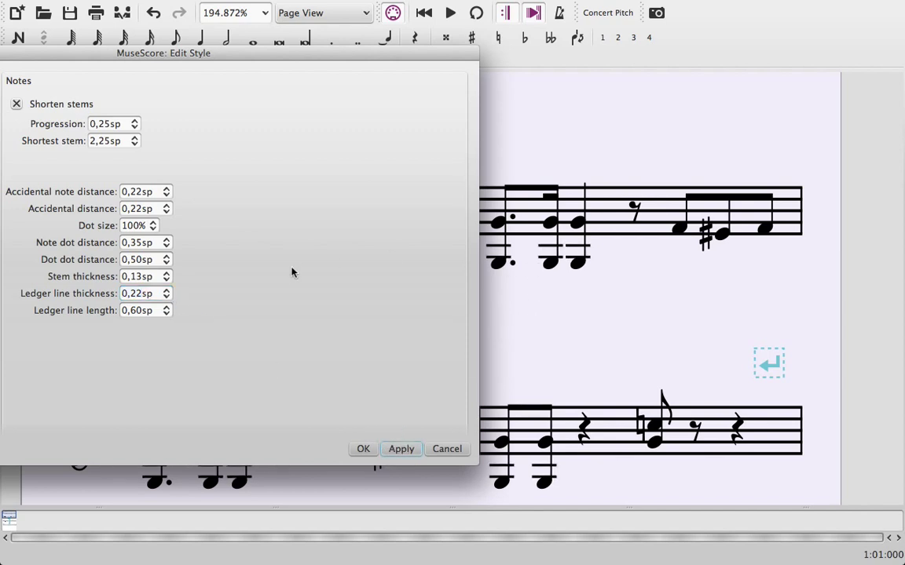
- Enlarge the rhythm dot size to 140% and confirm the style changes
left_click(154, 226)
left_click(155, 226)
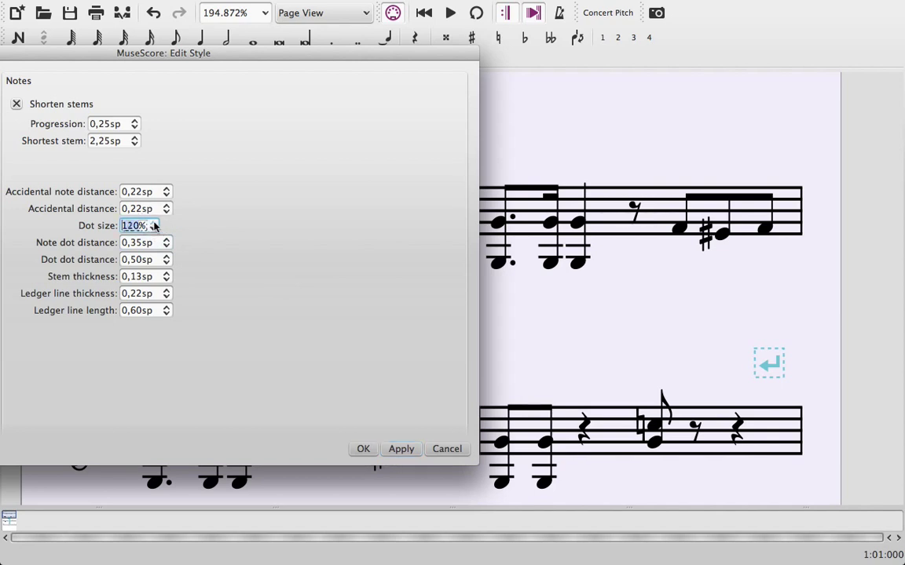
left_click(155, 223)
left_click(155, 223)
left_click(364, 448)
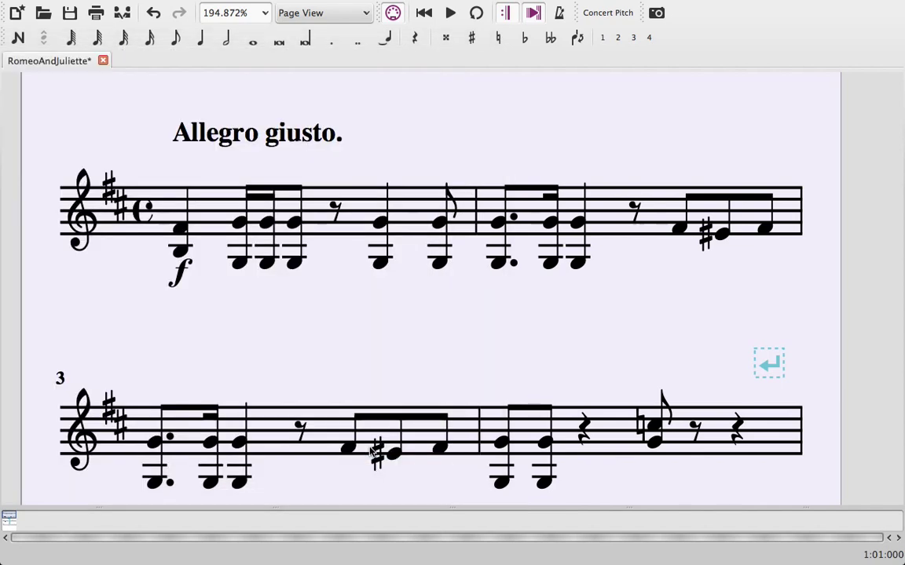
- Inspect a note's properties in the debugger, then close it
scroll(499, 356, "down", 8)
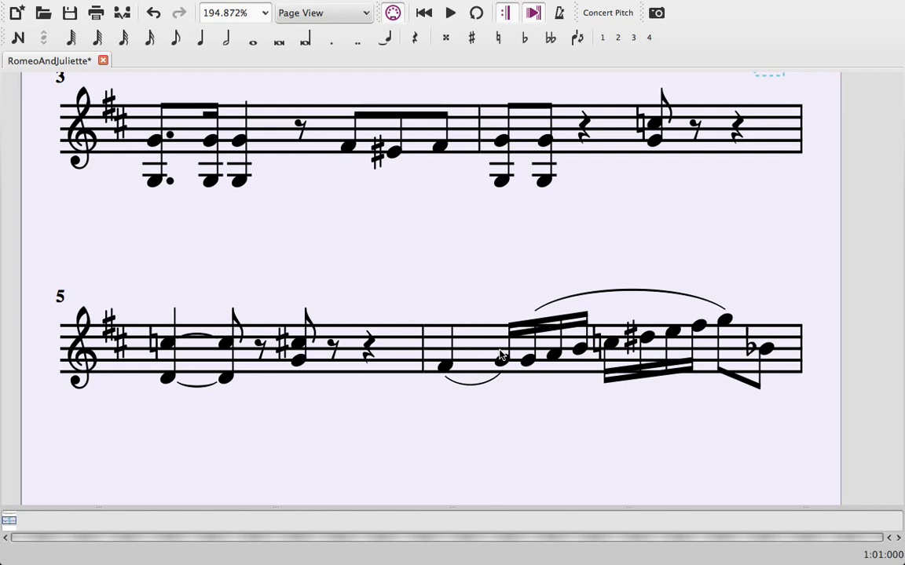
right_click(499, 356)
left_click(528, 335)
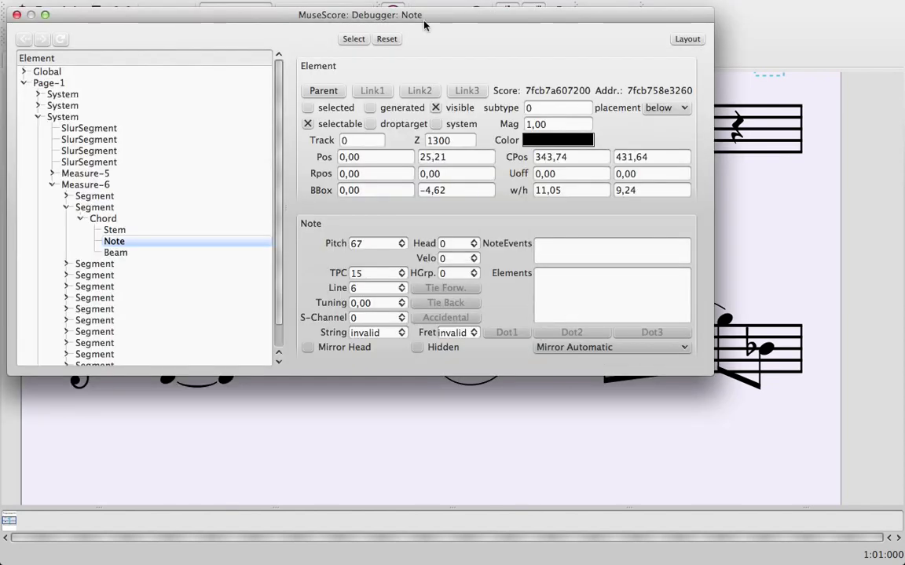
left_click(17, 14)
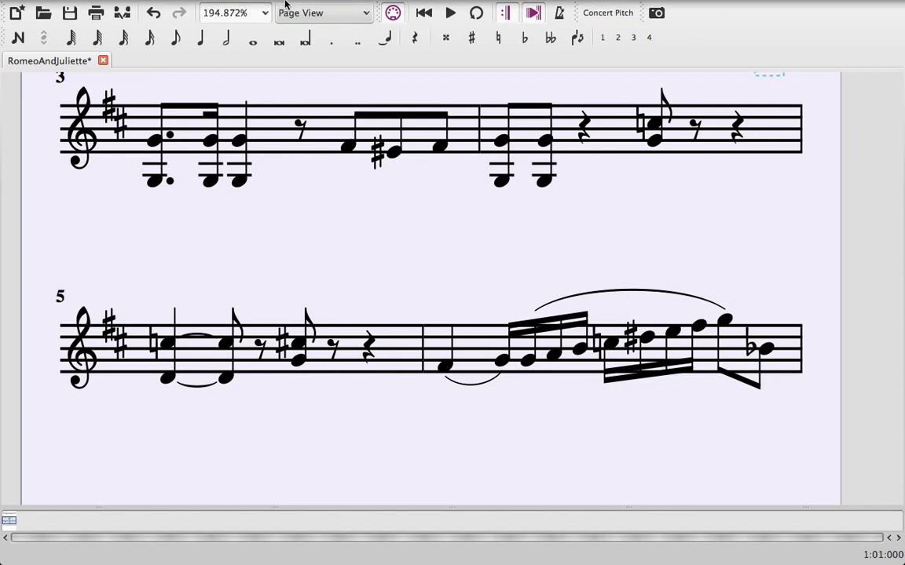
- Set slur/tie thickness to 0,17sp at the ends and 0,25sp in the middle, and apply
mouse_move(293, 7)
left_click(331, 7)
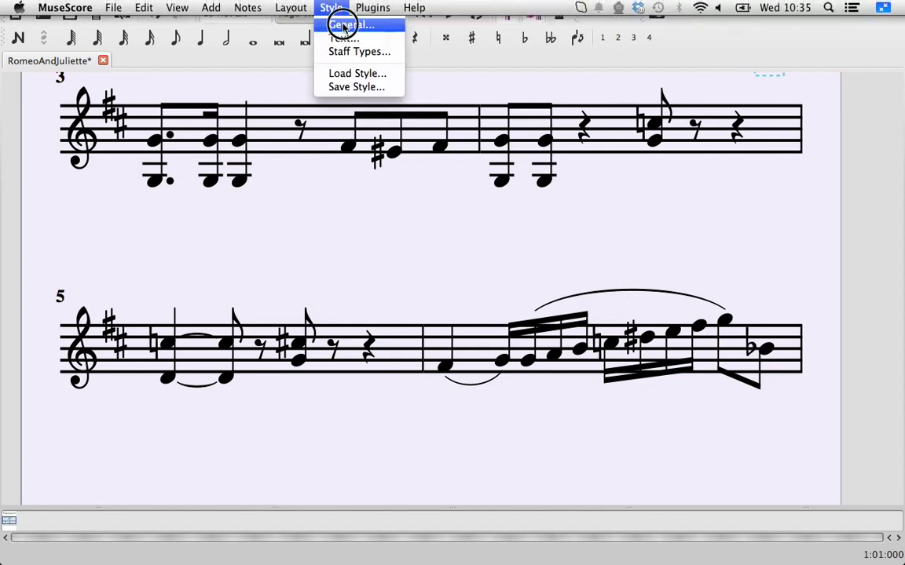
left_click(339, 25)
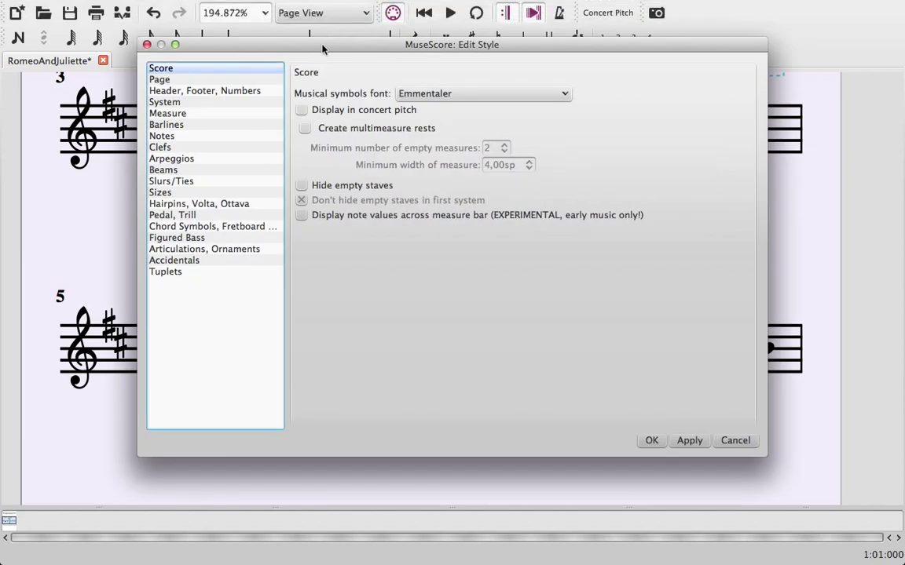
left_click(195, 183)
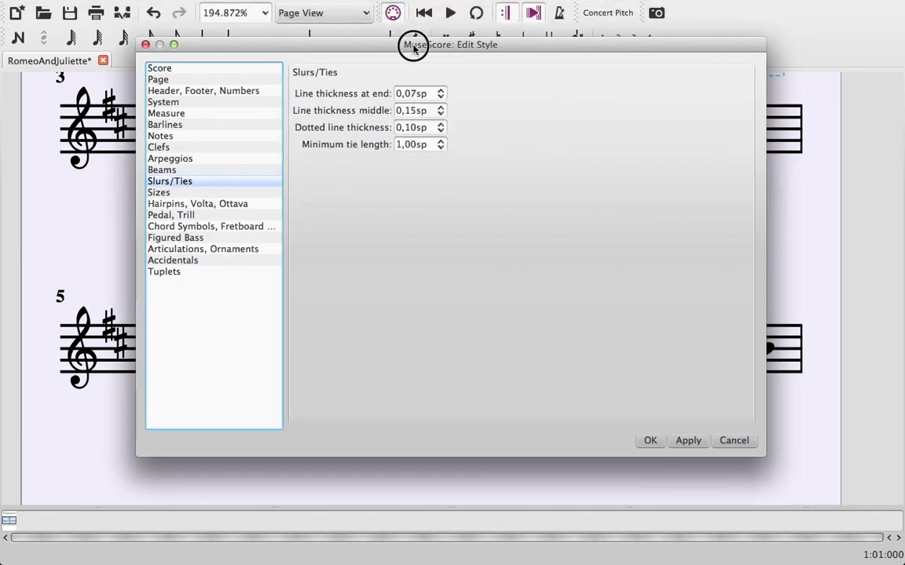
left_click_drag(414, 47, 141, 67)
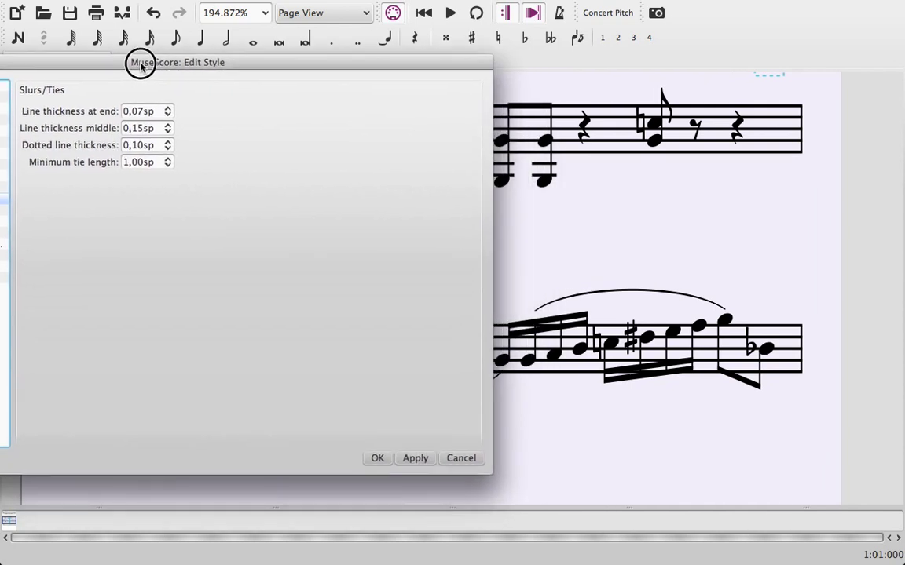
left_click(167, 108)
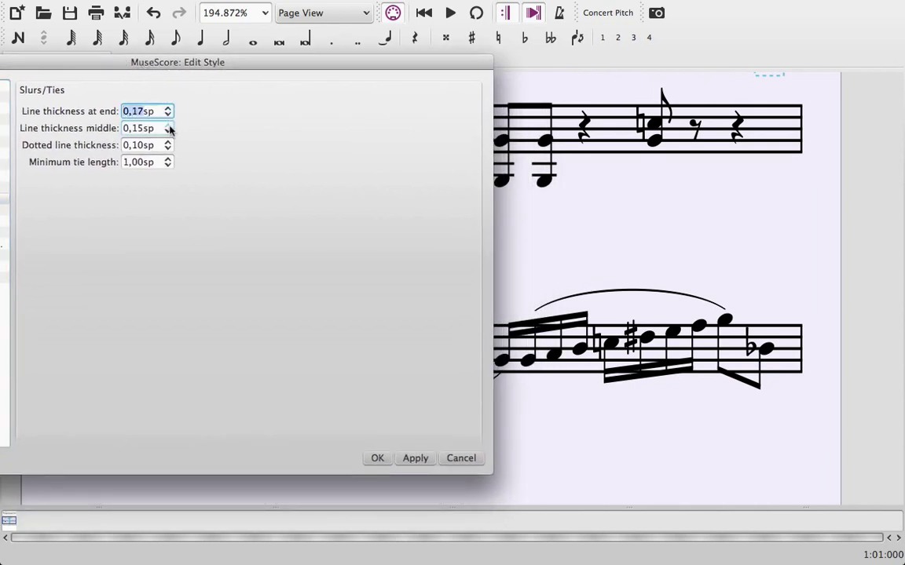
left_click(168, 126)
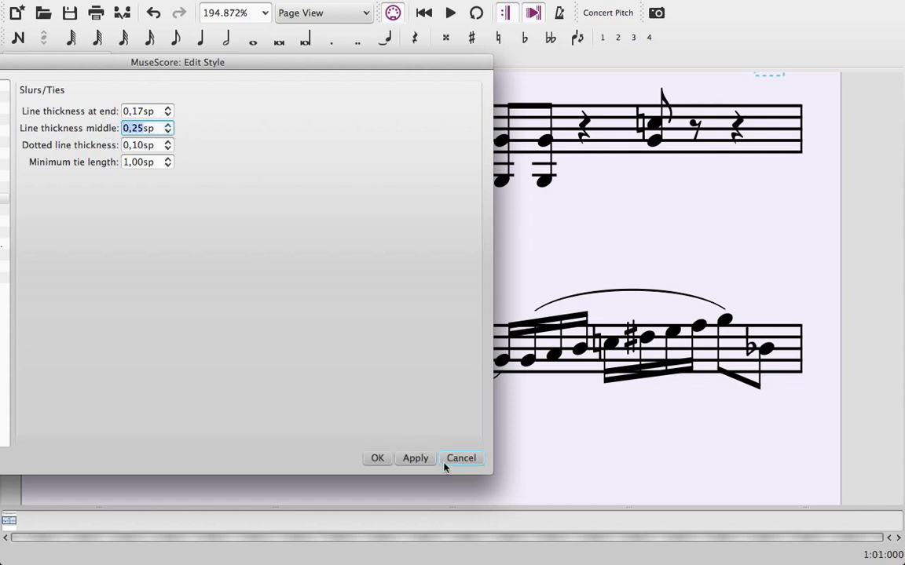
left_click(422, 463)
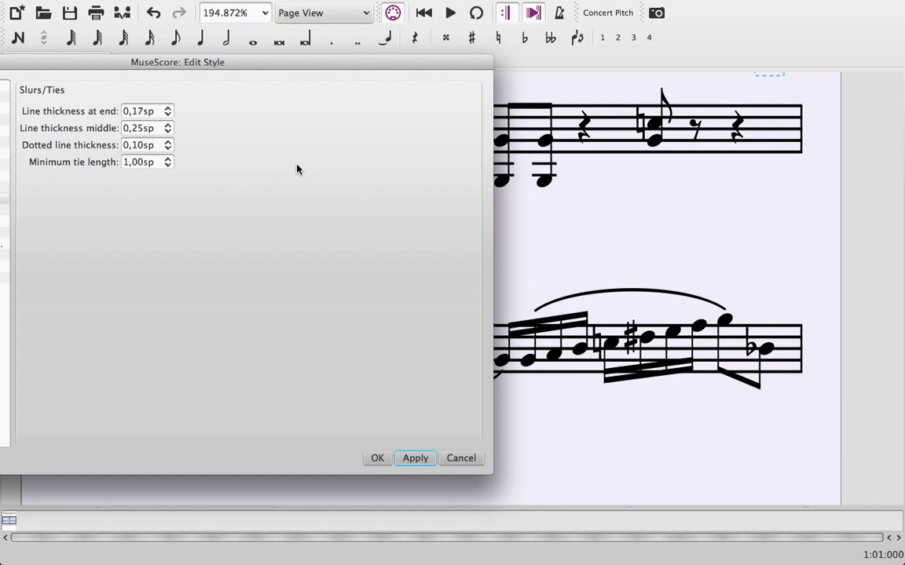
left_click_drag(166, 63, 260, 50)
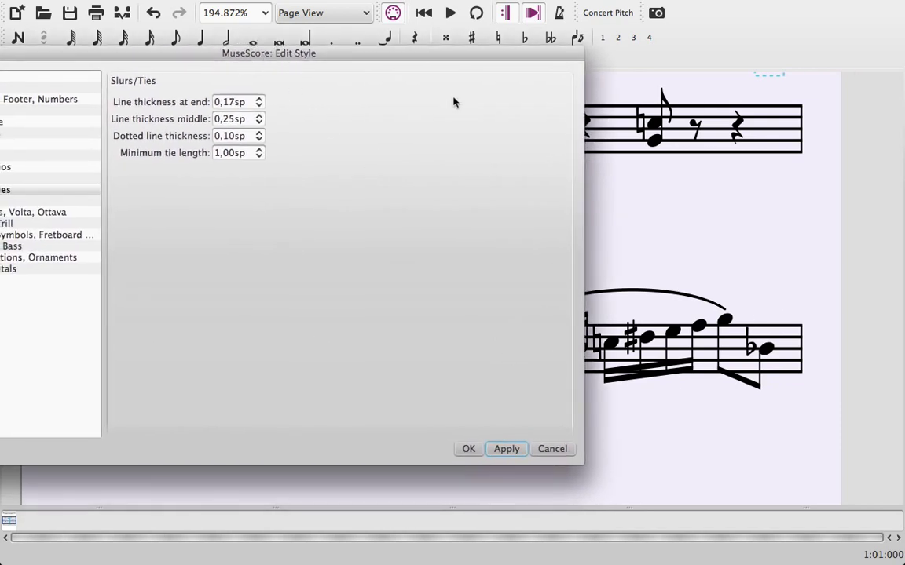
left_click_drag(355, 50, 479, 54)
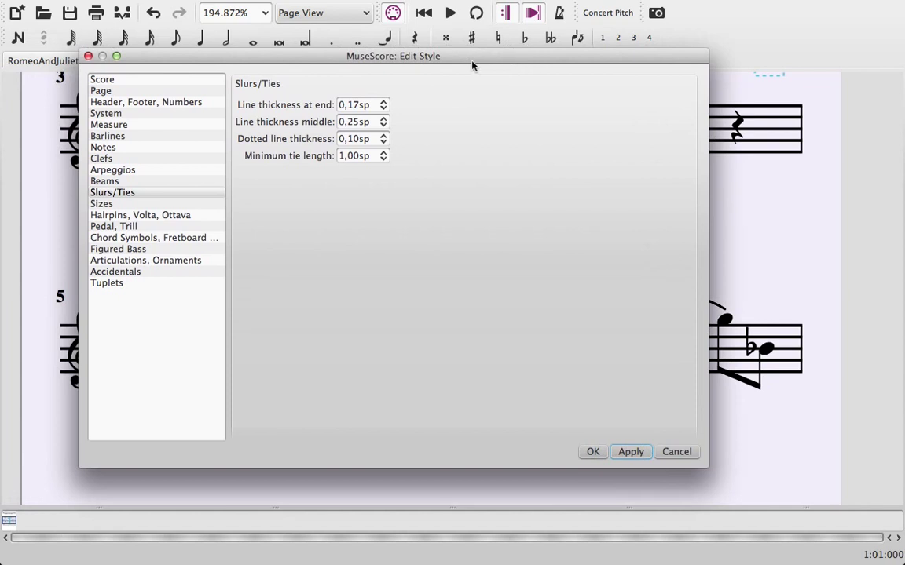
- Turn on Flatten all beams, apply and close, then pan back to the score's top
left_click(181, 182)
left_click_drag(371, 56, 148, 71)
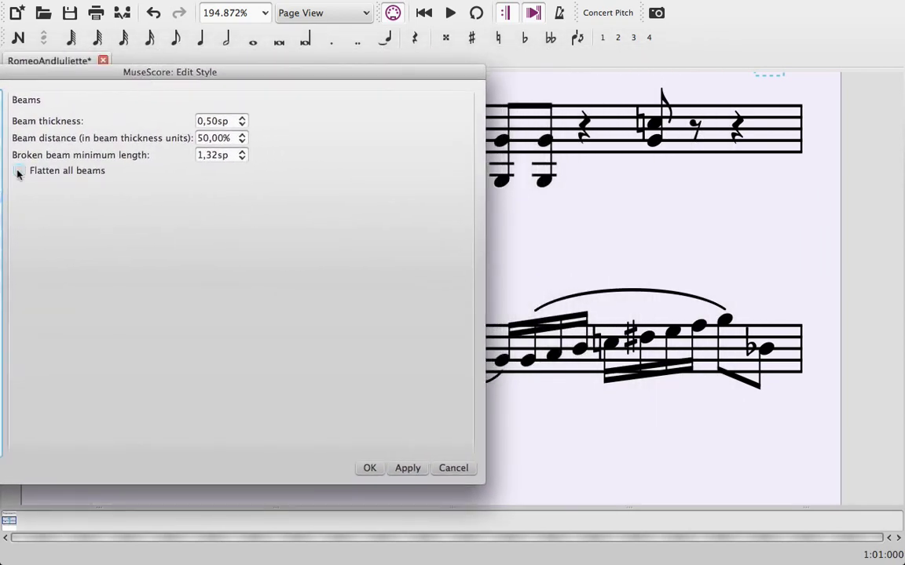
left_click(20, 174)
left_click(404, 469)
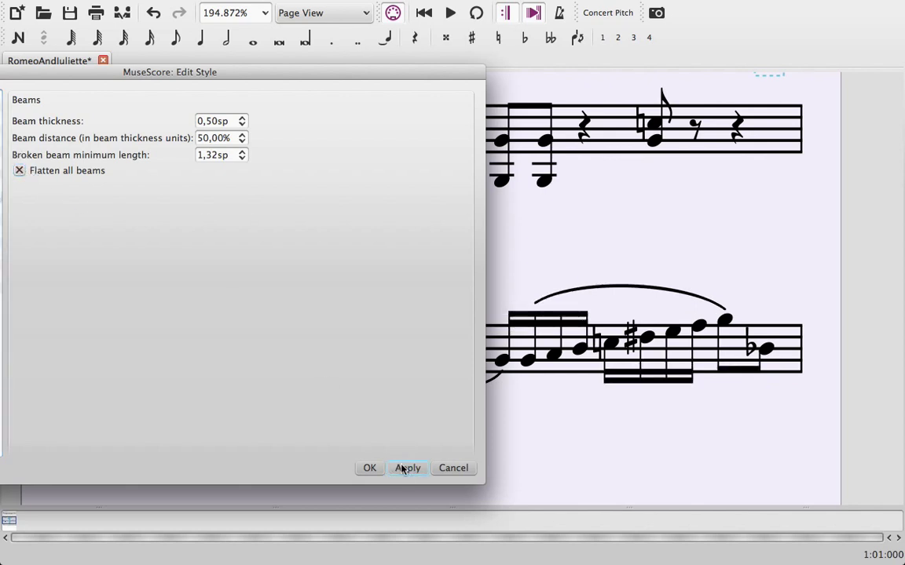
left_click(370, 469)
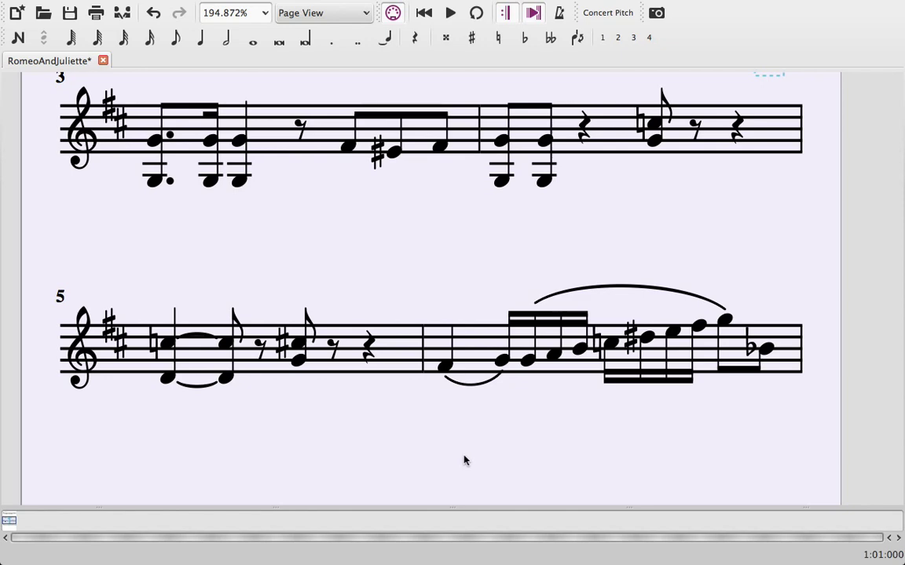
left_click_drag(464, 446, 501, 489)
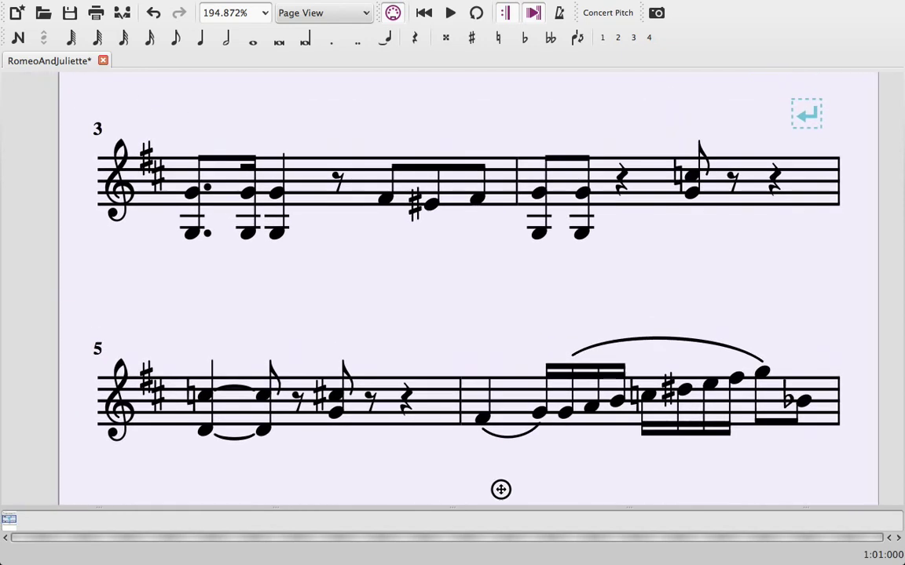
scroll(492, 309, "up", 8)
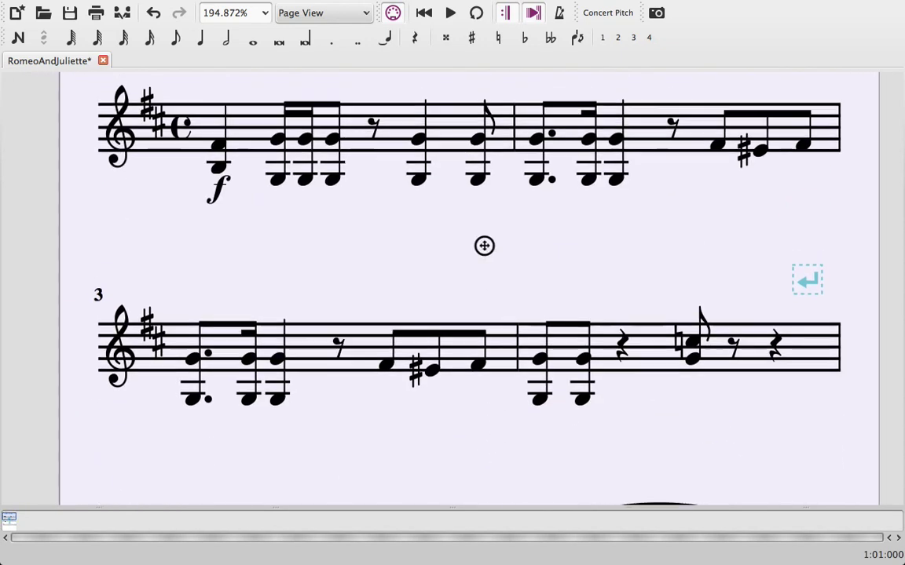
left_click_drag(481, 399, 462, 349)
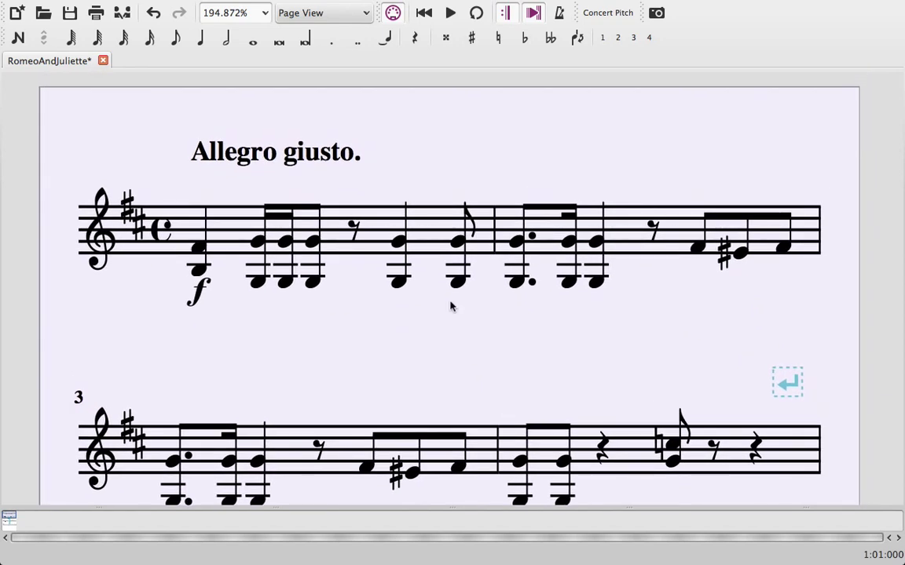
left_click(331, 7)
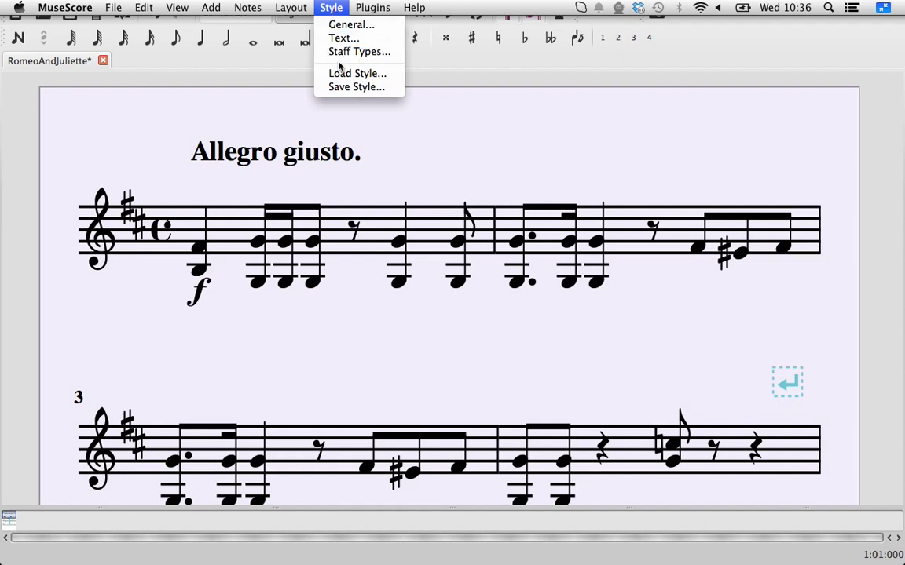
- Save the current style as 'MSN-demo' in the Styles folder
left_click(336, 87)
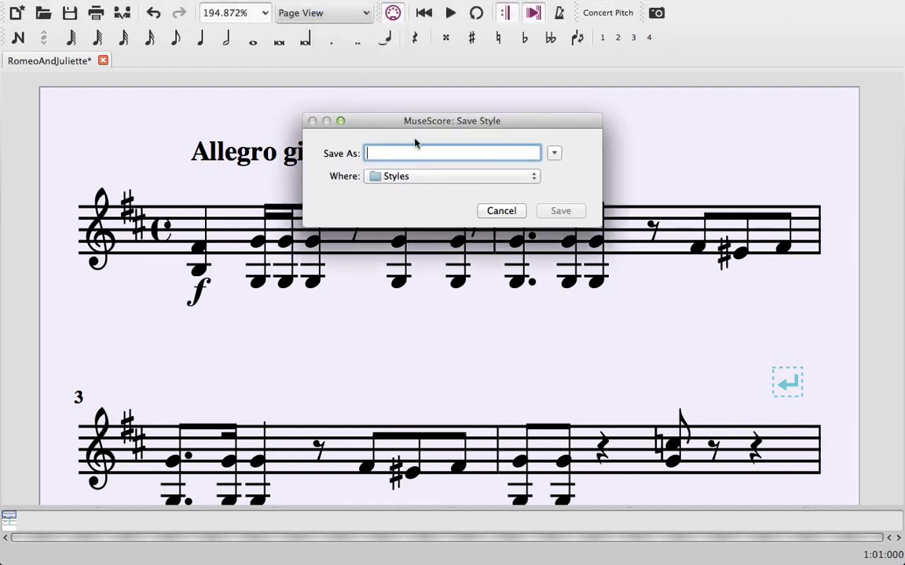
type("MSN-demo")
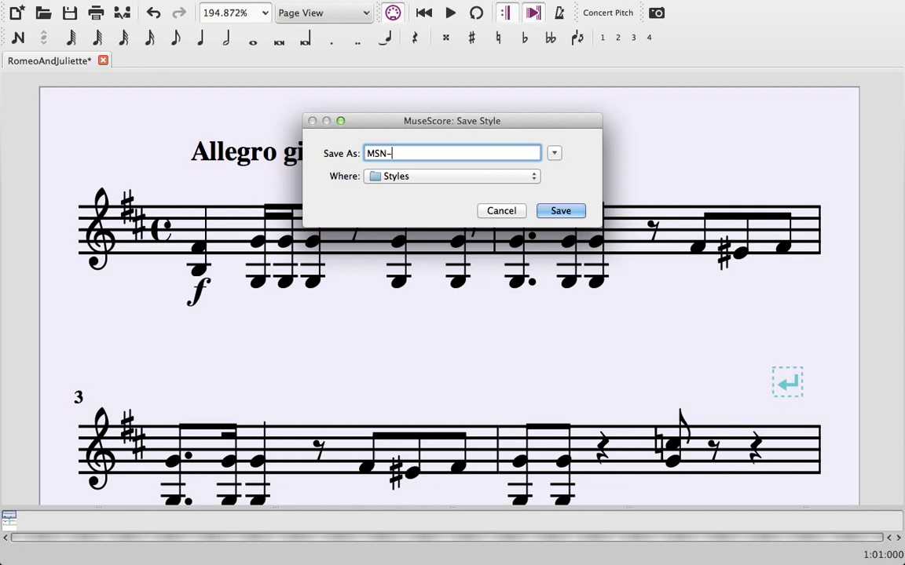
left_click(552, 210)
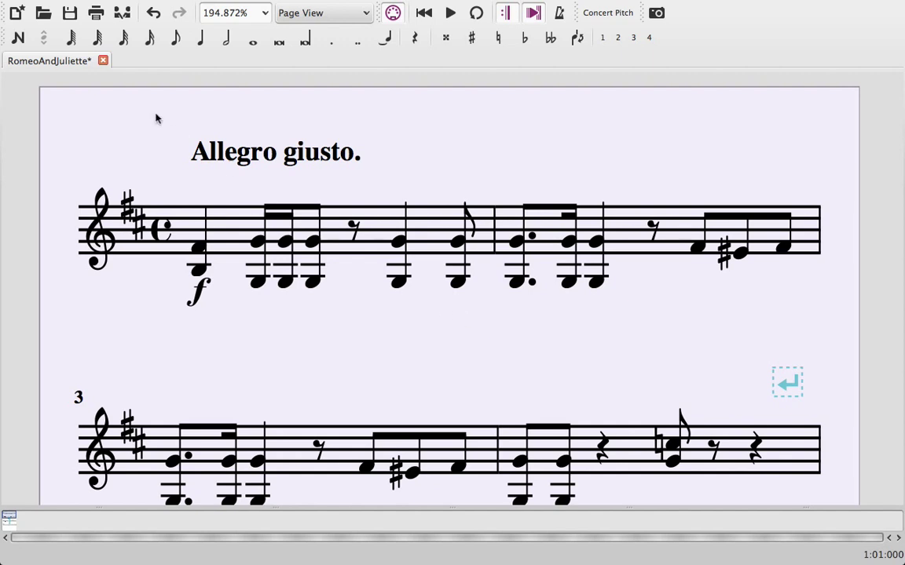
- Close RomeoAndJuliette discarding changes, and reopen RomeoAndJuliette.mscz from recent files
left_click(103, 60)
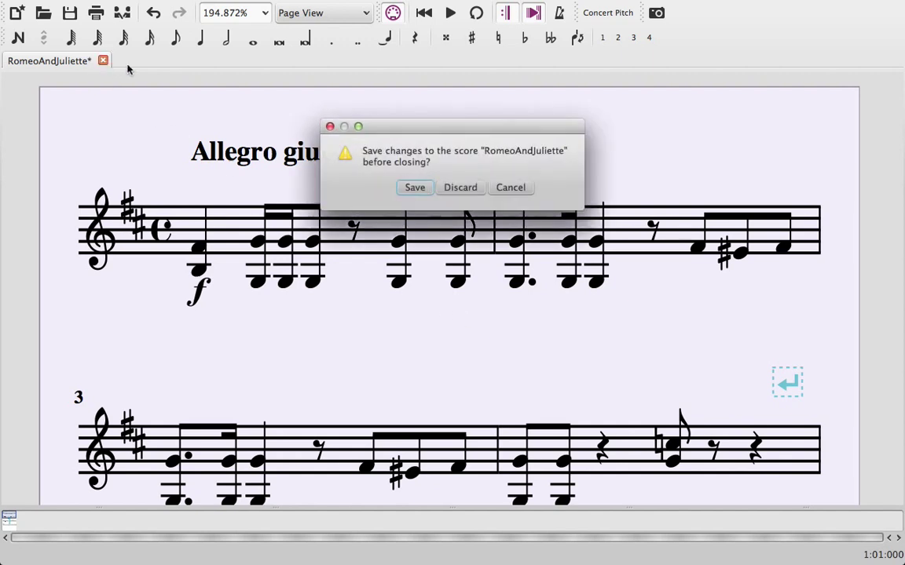
left_click(455, 187)
mouse_move(55, 4)
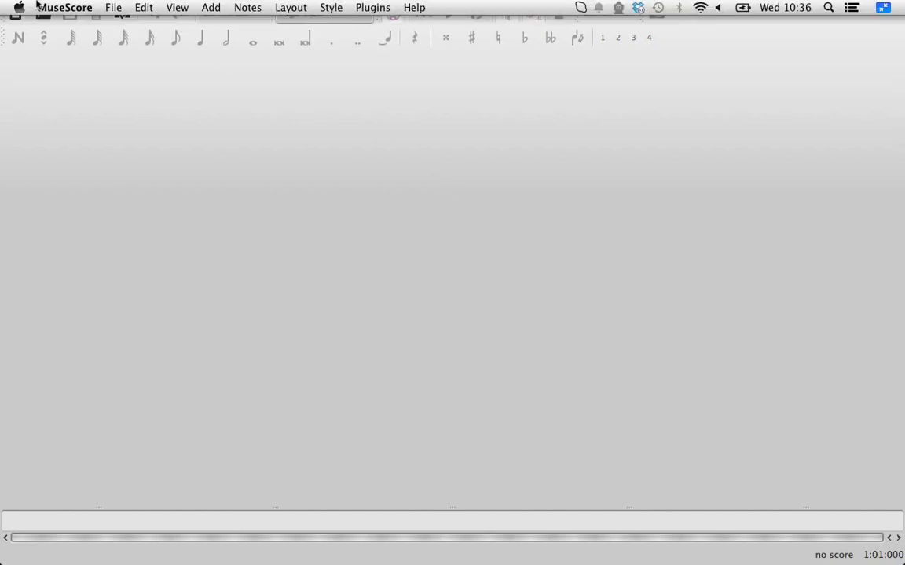
left_click(113, 7)
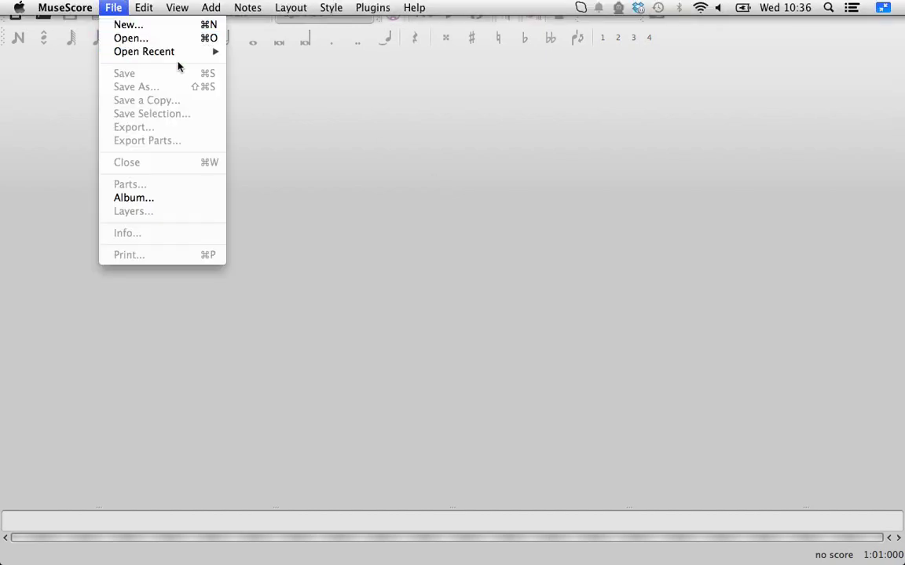
mouse_move(163, 55)
left_click(264, 51)
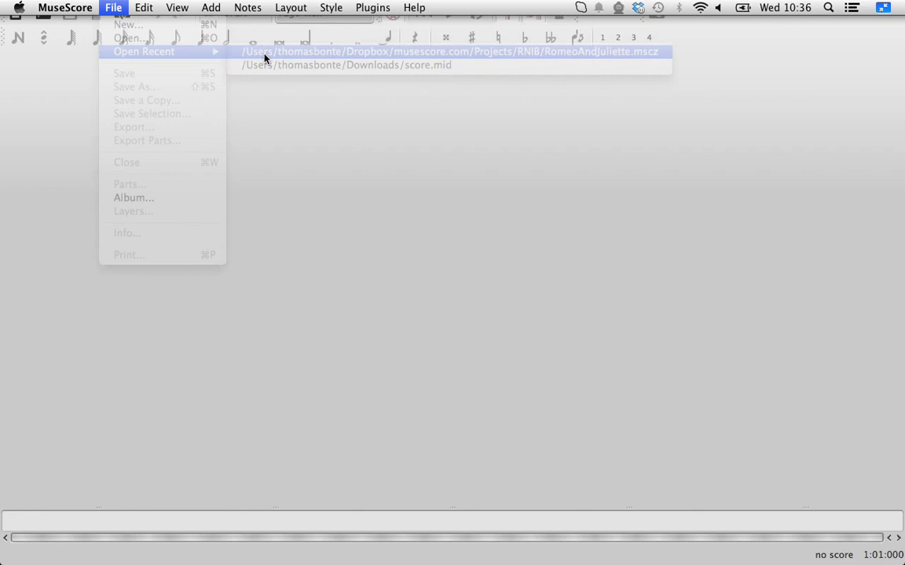
left_click_drag(244, 84, 467, 130)
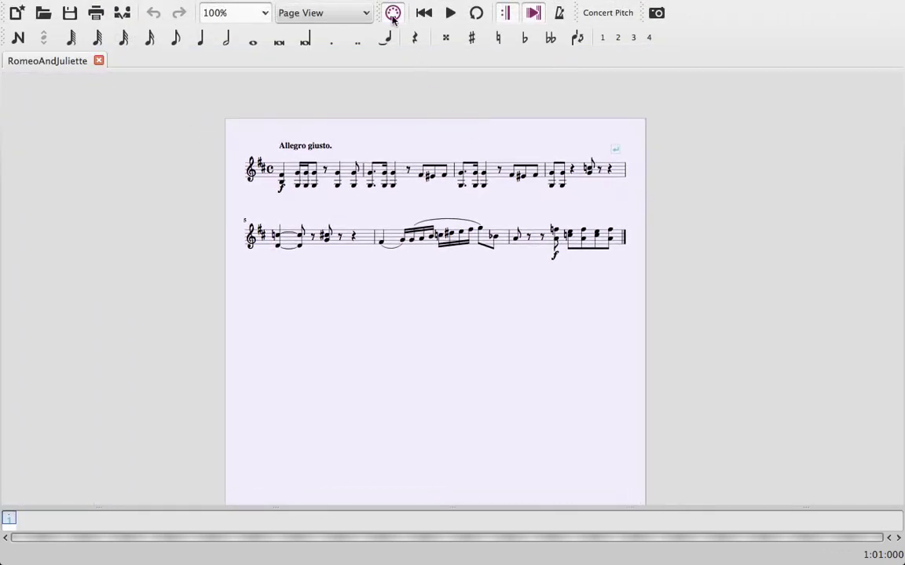
mouse_move(359, 5)
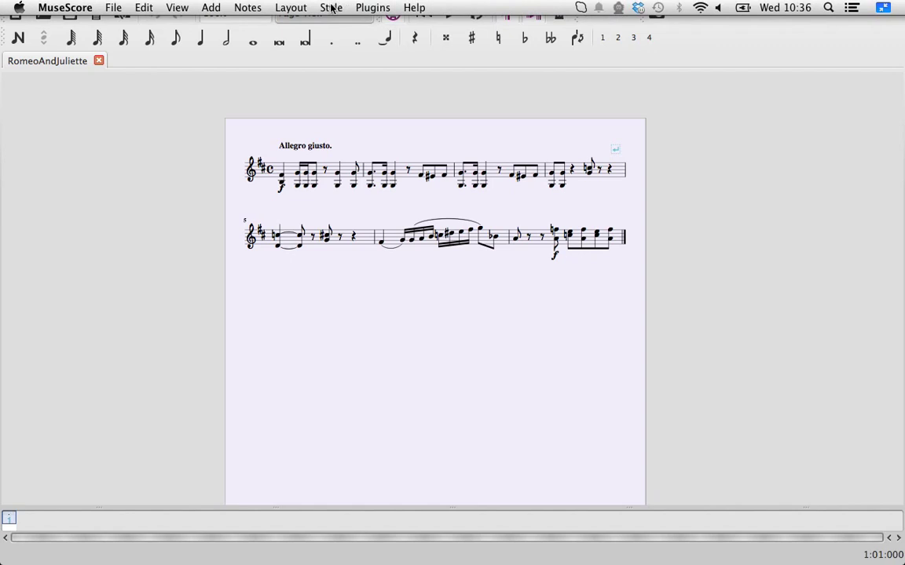
left_click(330, 7)
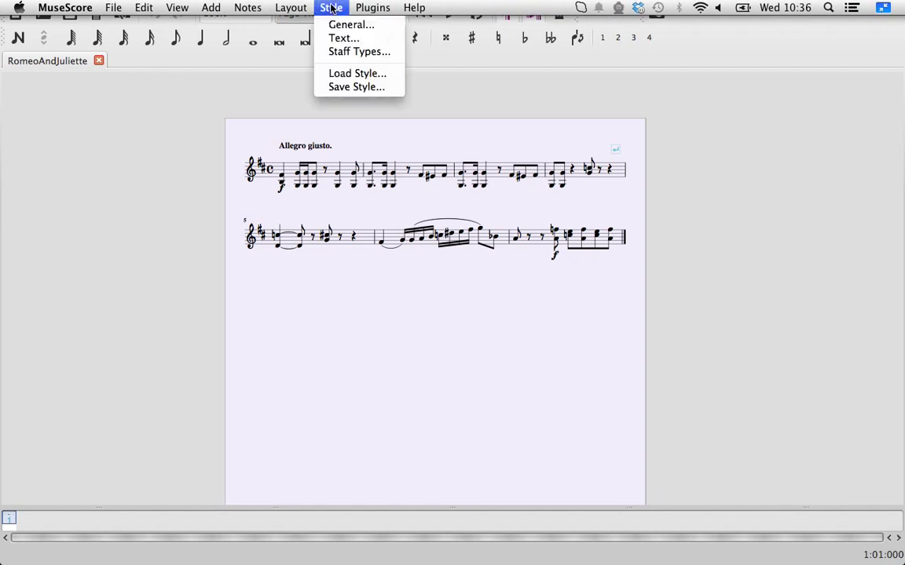
- Load MSN-demo.mss from the Styles folder onto the score and scroll through to check it
left_click(342, 74)
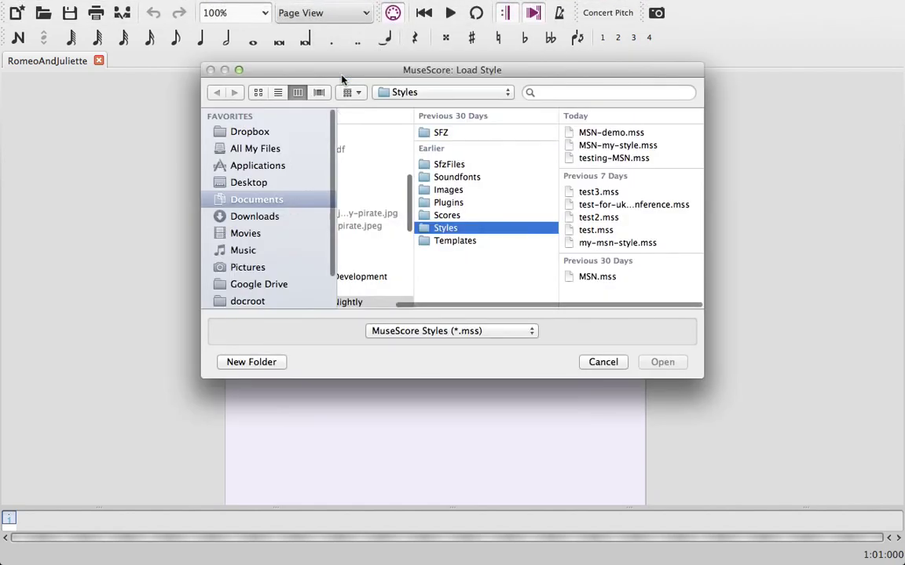
double_click(585, 134)
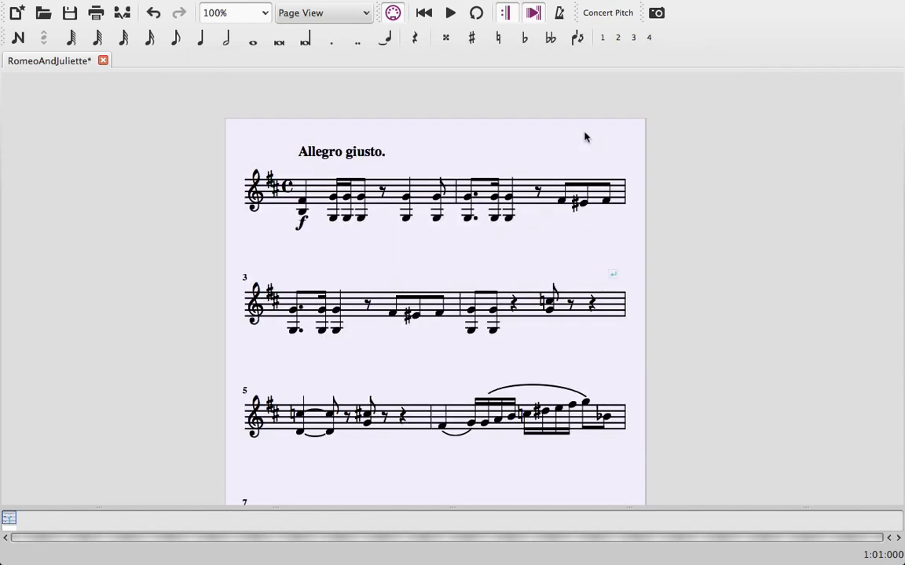
scroll(603, 288, "down", 3)
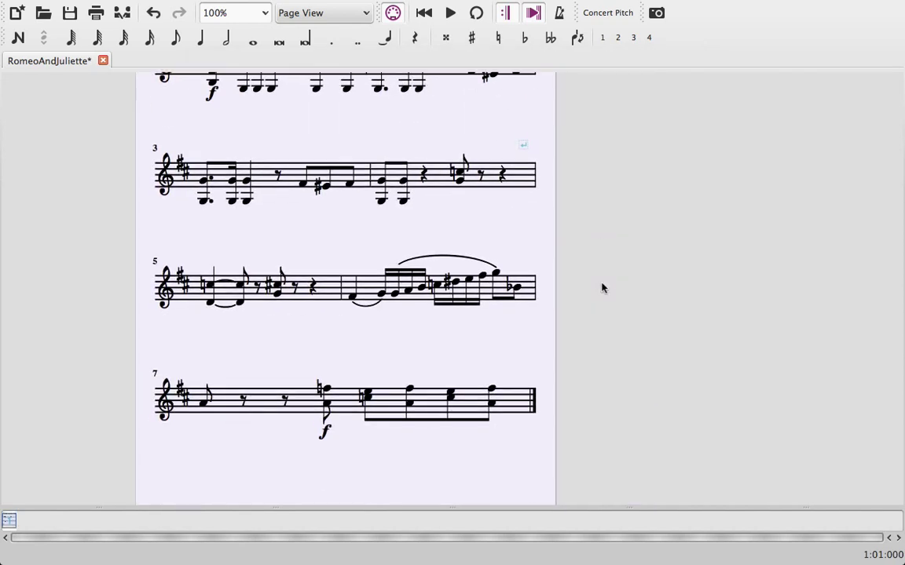
scroll(603, 288, "up", 3)
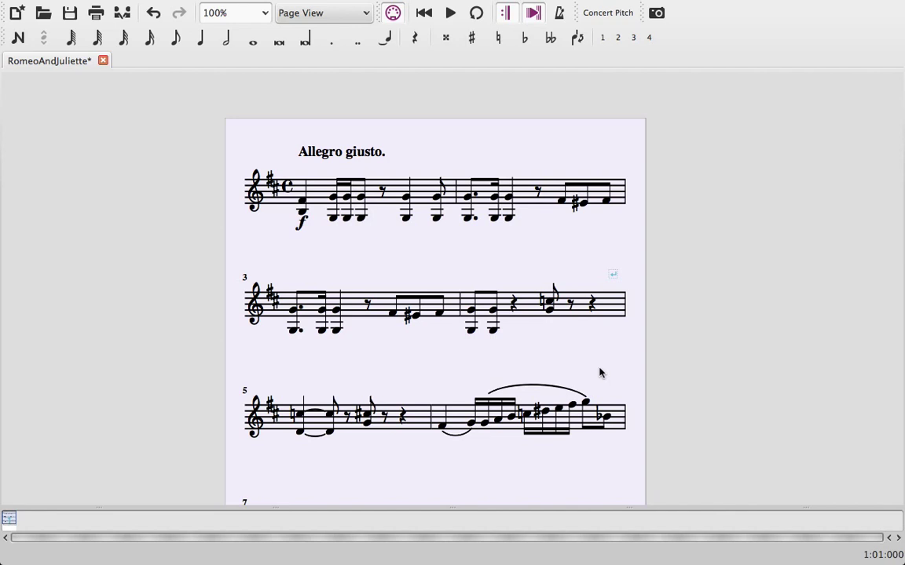
scroll(600, 373, "down", 2)
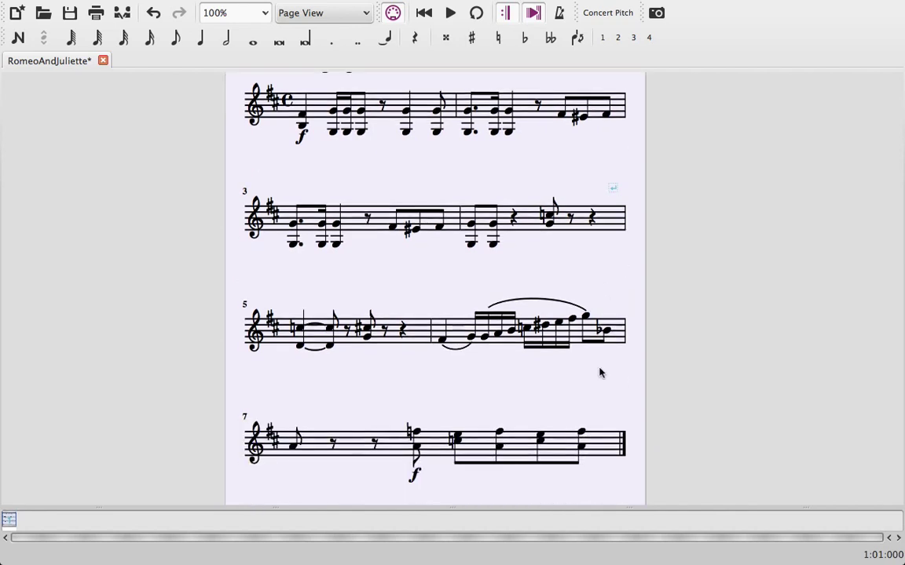
scroll(603, 384, "up", 1)
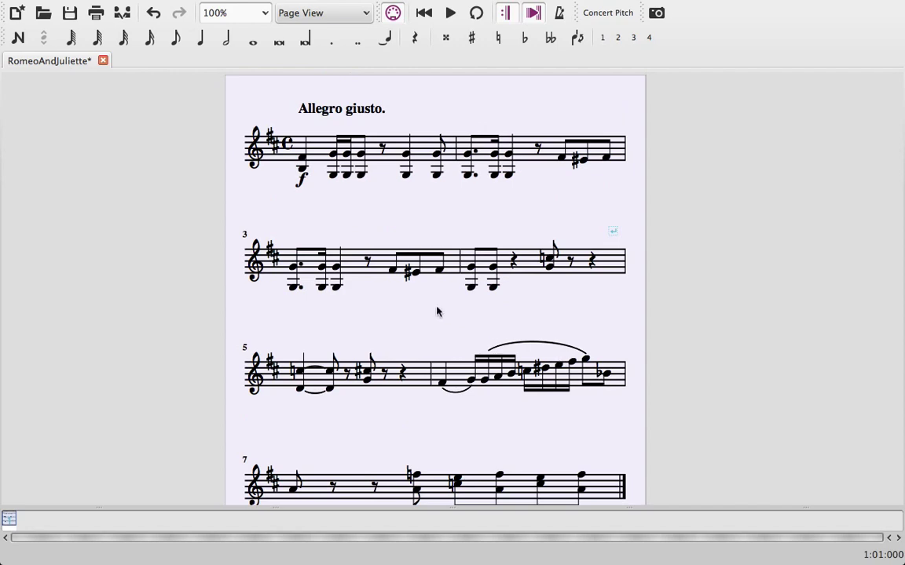
- Bring up the musescore.org Download page in the browser
key("ctrl+Right")
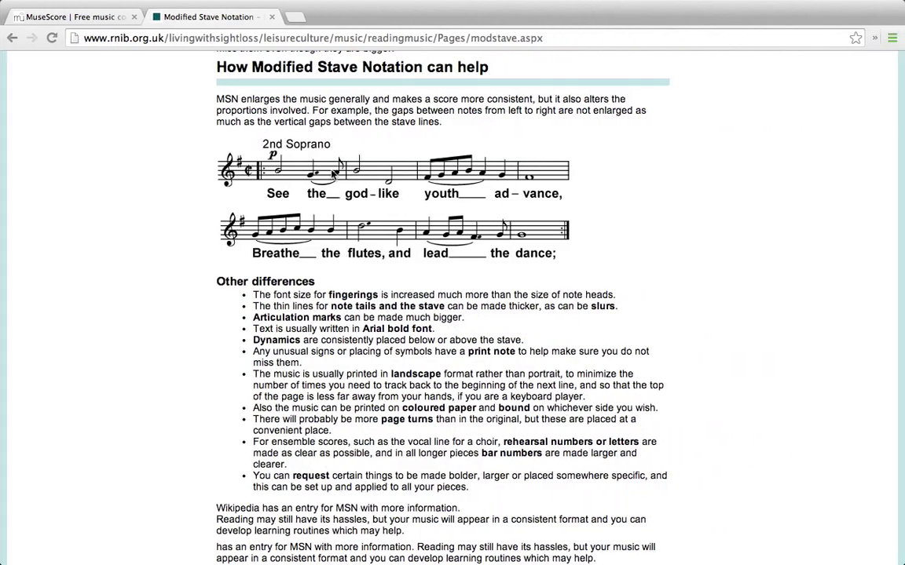
left_click(103, 18)
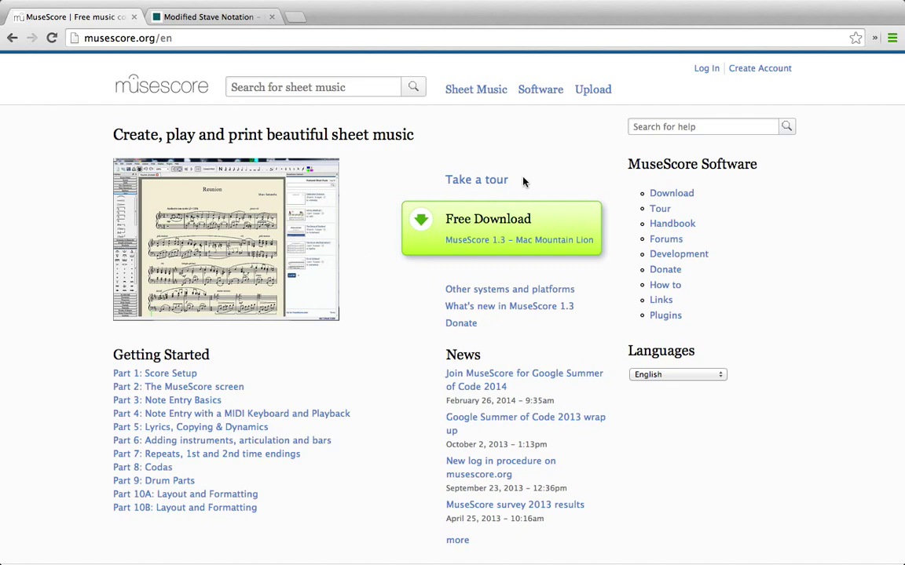
left_click(681, 196)
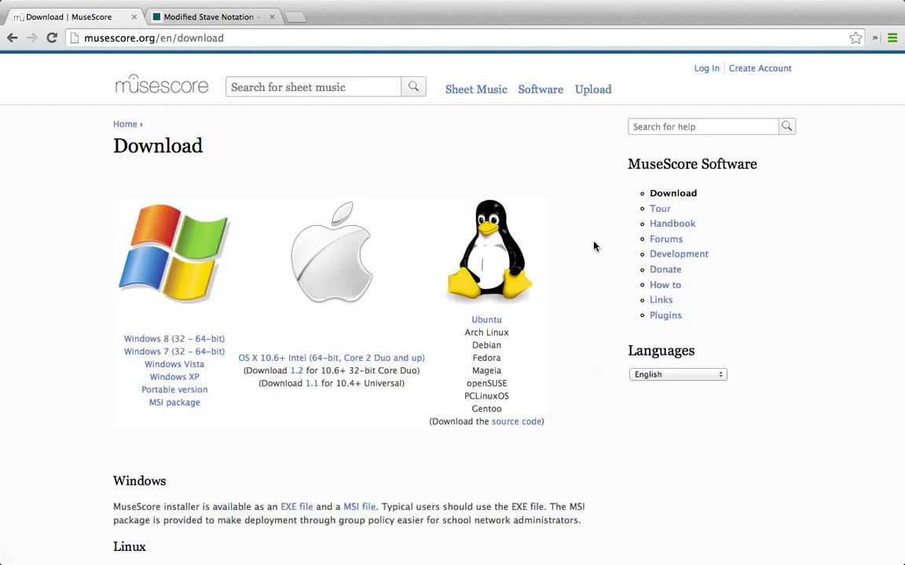
- Scan the listed MuseScore versions, then go to the Forums overview
scroll(585, 256, "down", 15)
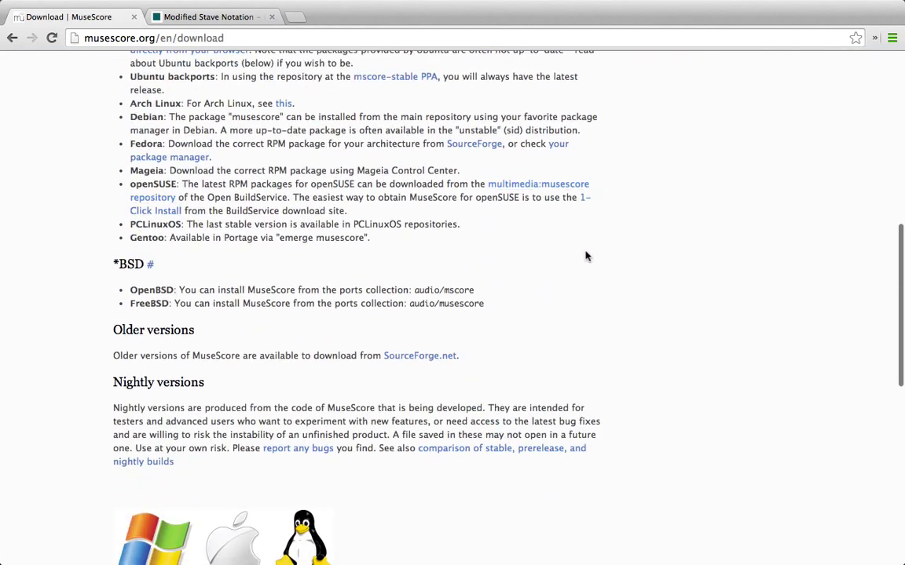
scroll(585, 256, "up", 15)
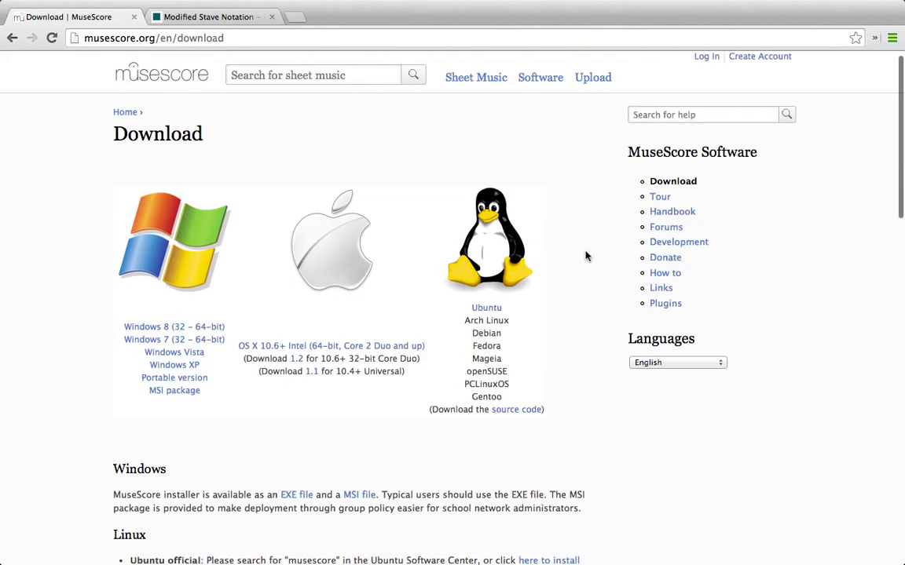
scroll(585, 256, "down", 15)
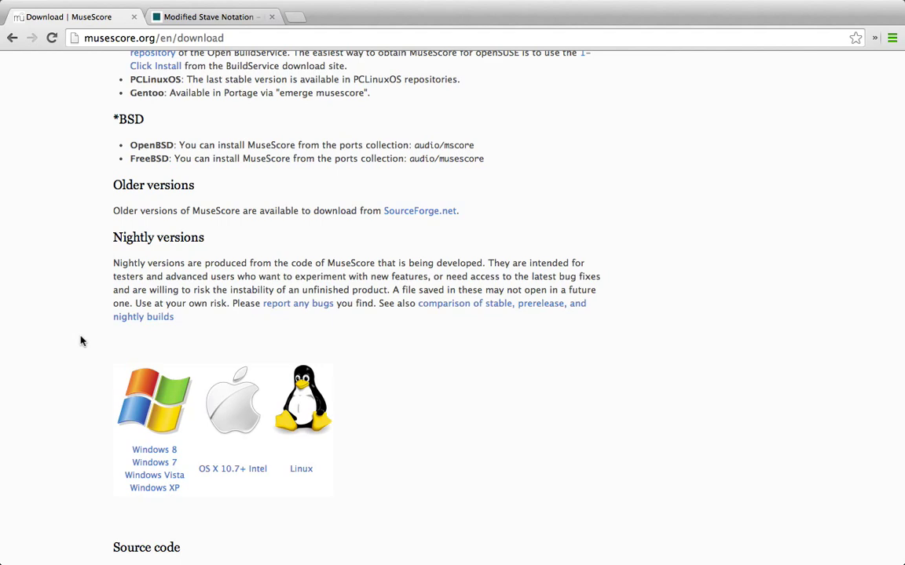
scroll(80, 340, "up", 15)
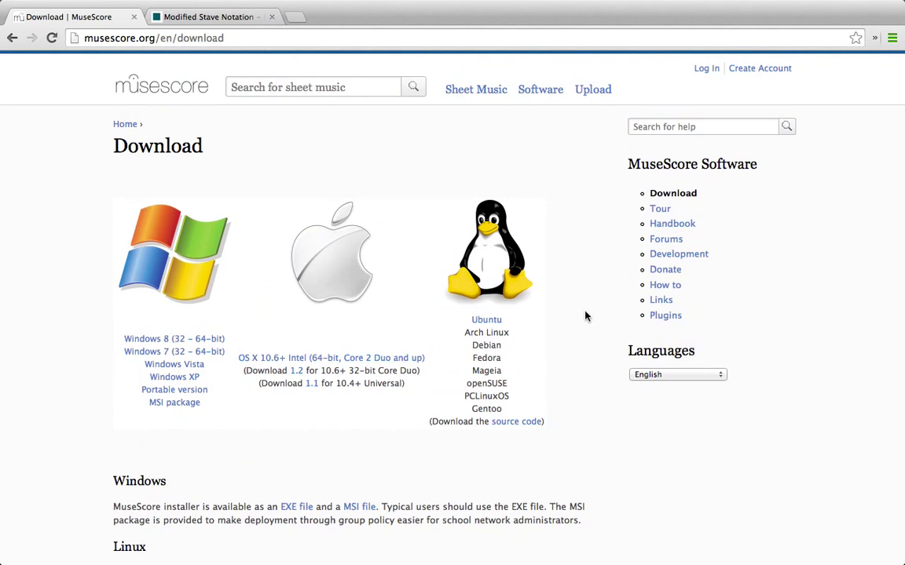
left_click(661, 242)
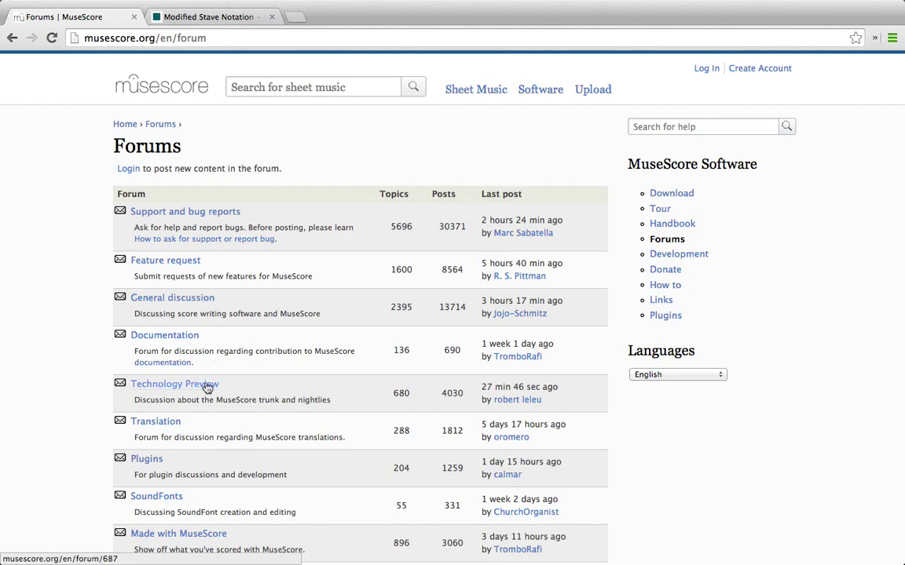
- Open the Technology Preview board from the musescore.org Forums list
left_click(206, 386)
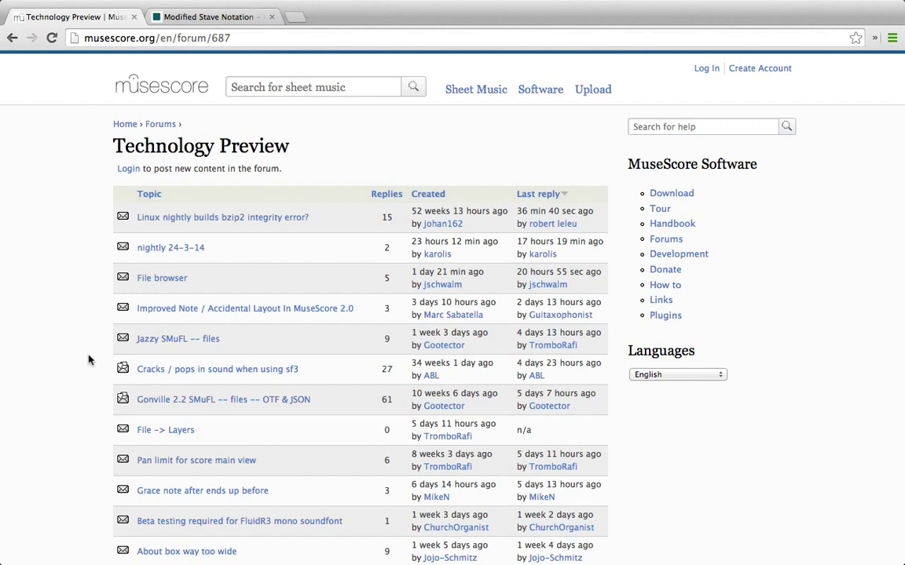
left_click(203, 17)
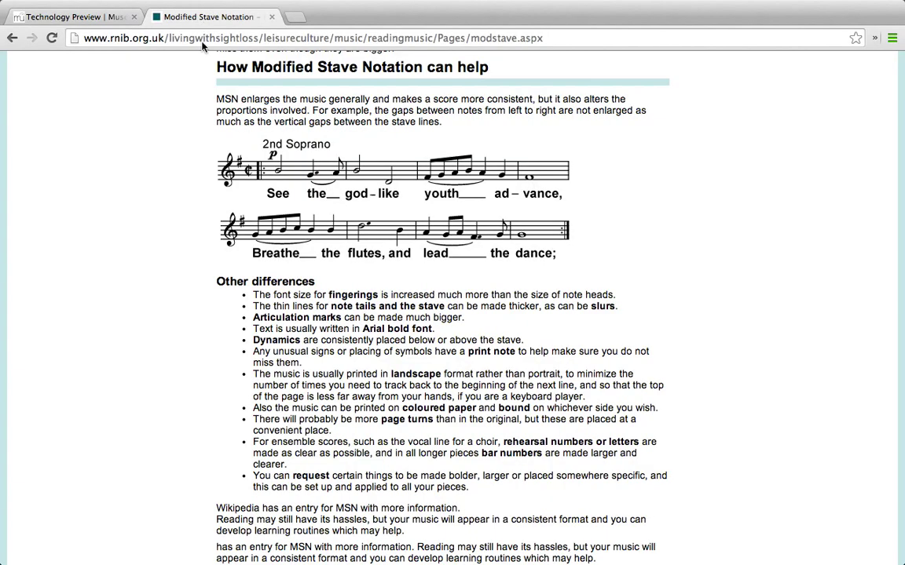
scroll(213, 140, "up", 3)
scroll(214, 140, "up", 6)
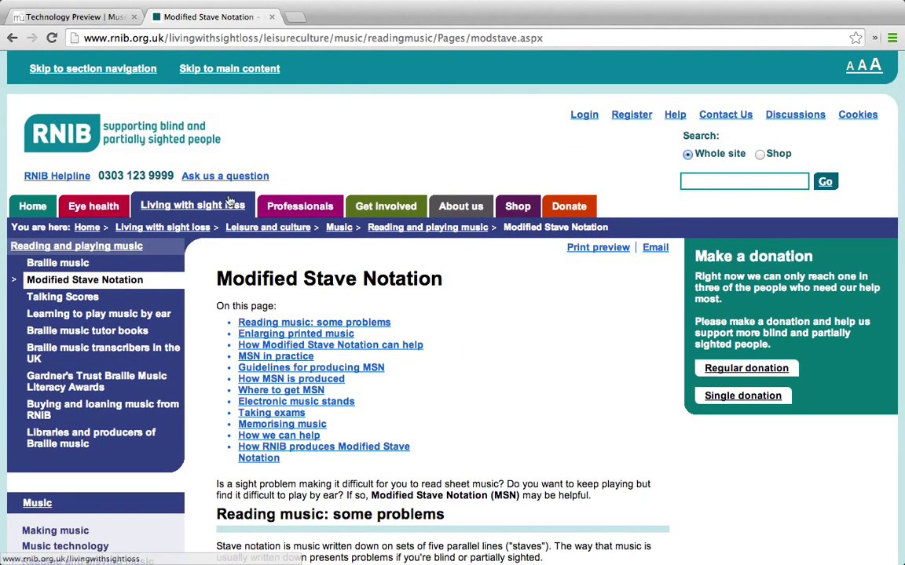
left_click(94, 17)
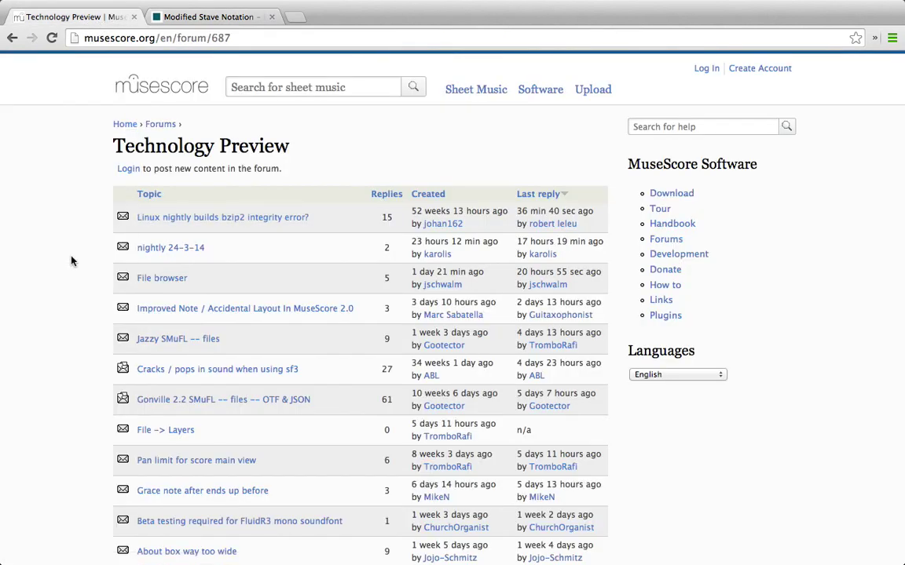